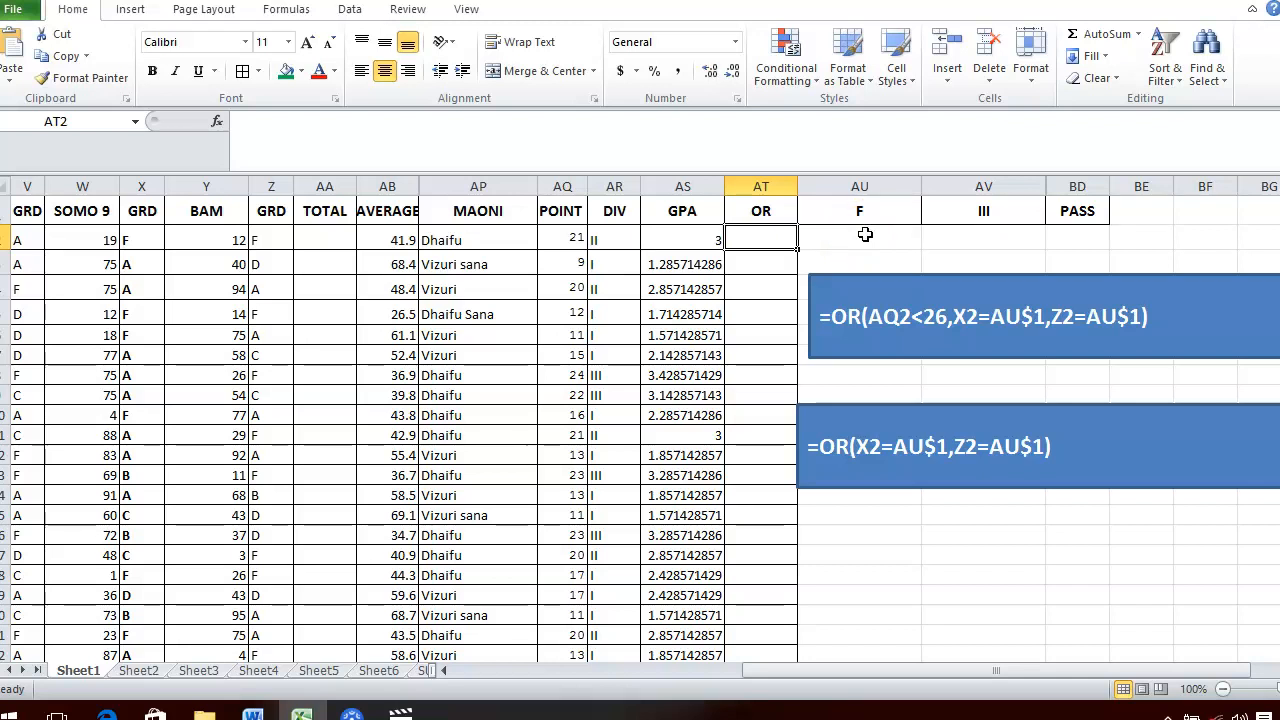
Enter the formula =OR(X2=AU1,Z2=AU1) in cell AT2 to test whether either grade in row 2 is F
{"action": "left_click", "coordinate": [858, 316]}
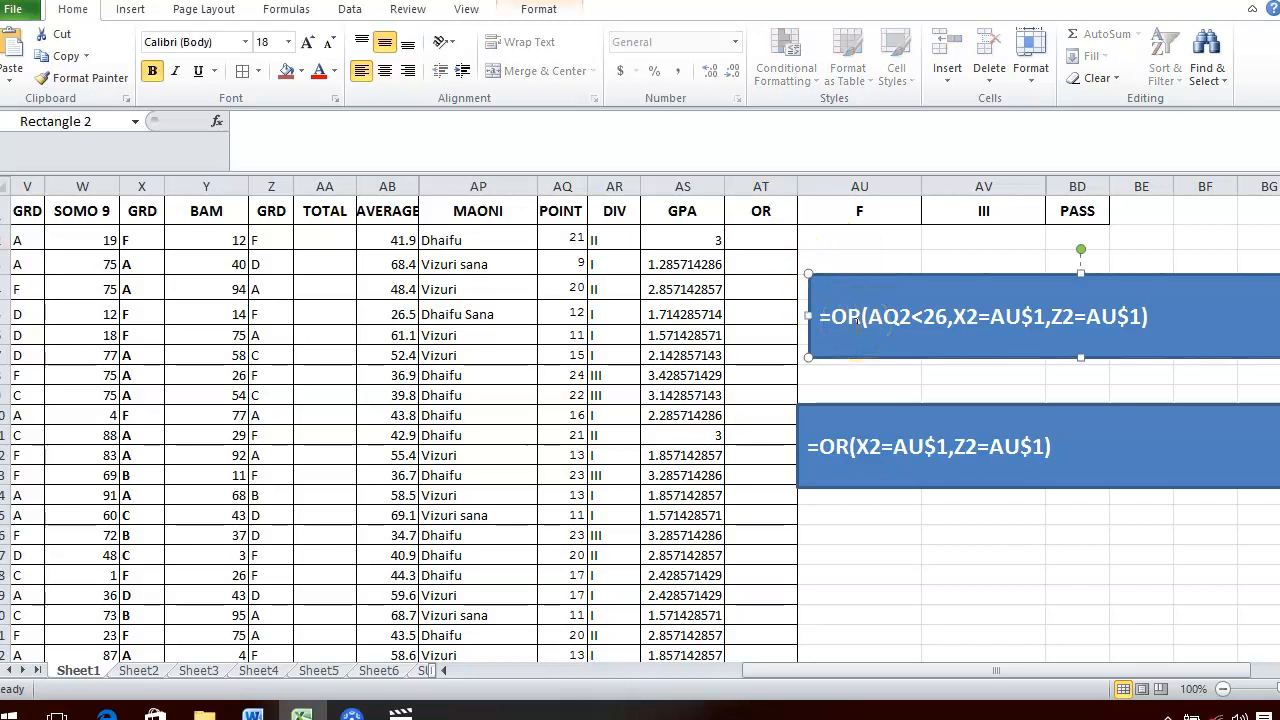
{"action": "left_click", "coordinate": [769, 237]}
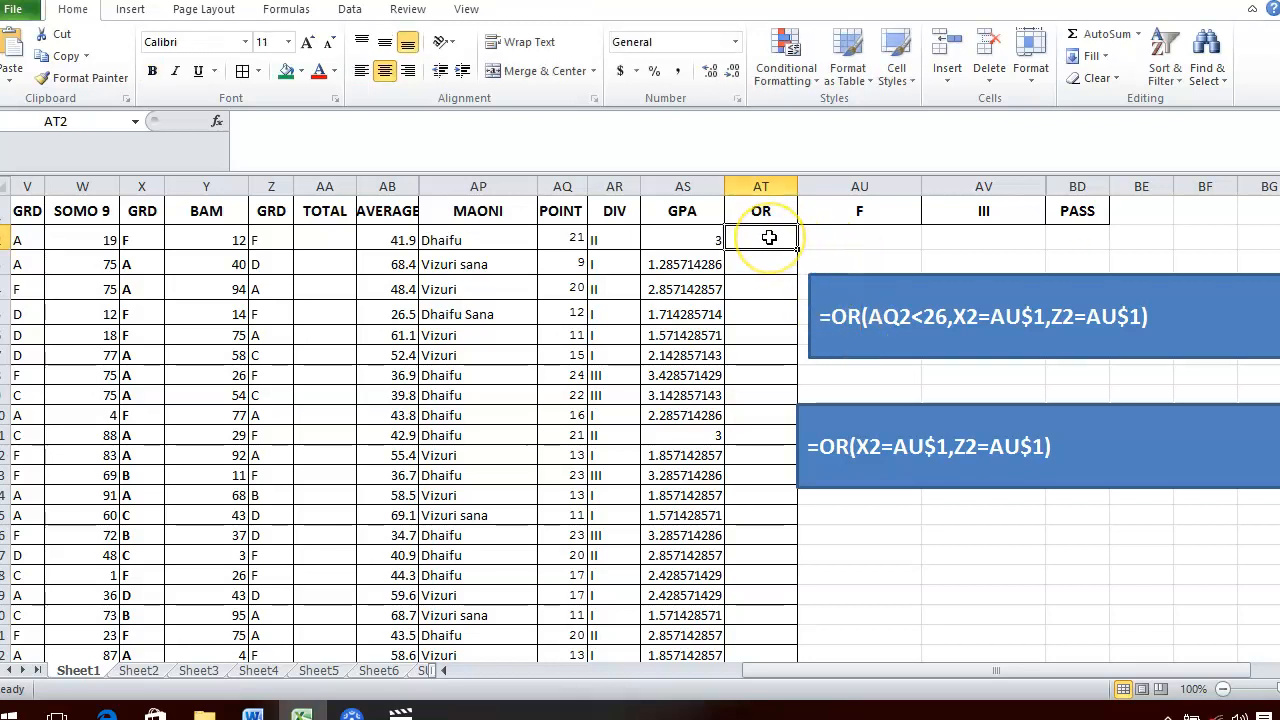
{"action": "type", "text": "="}
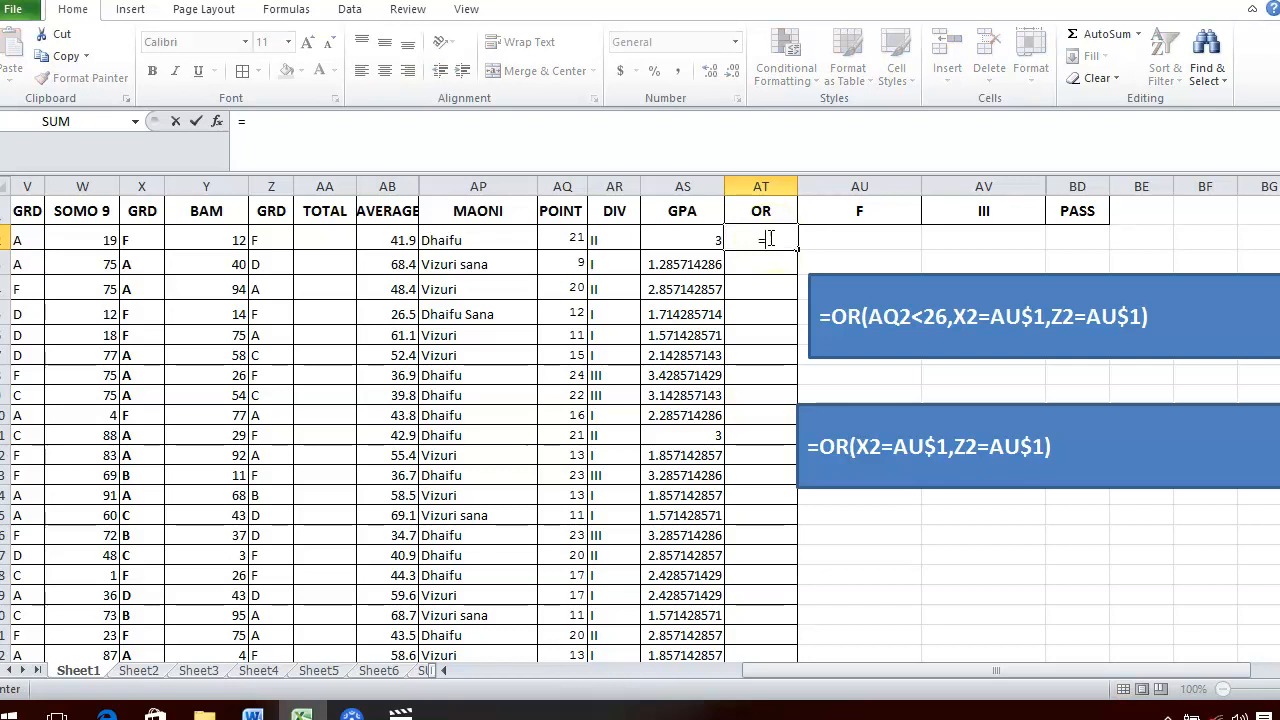
{"action": "type", "text": "OR"}
{"action": "left_click", "coordinate": [788, 259]}
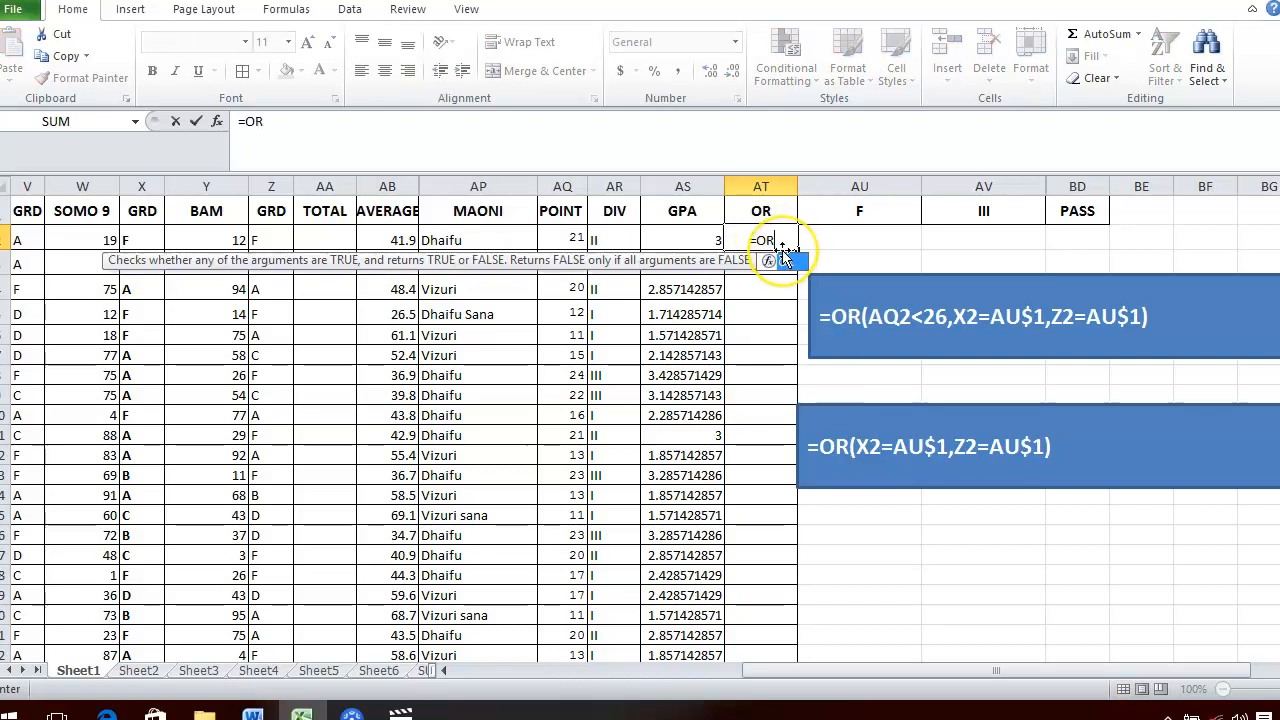
{"action": "double_click", "coordinate": [788, 259]}
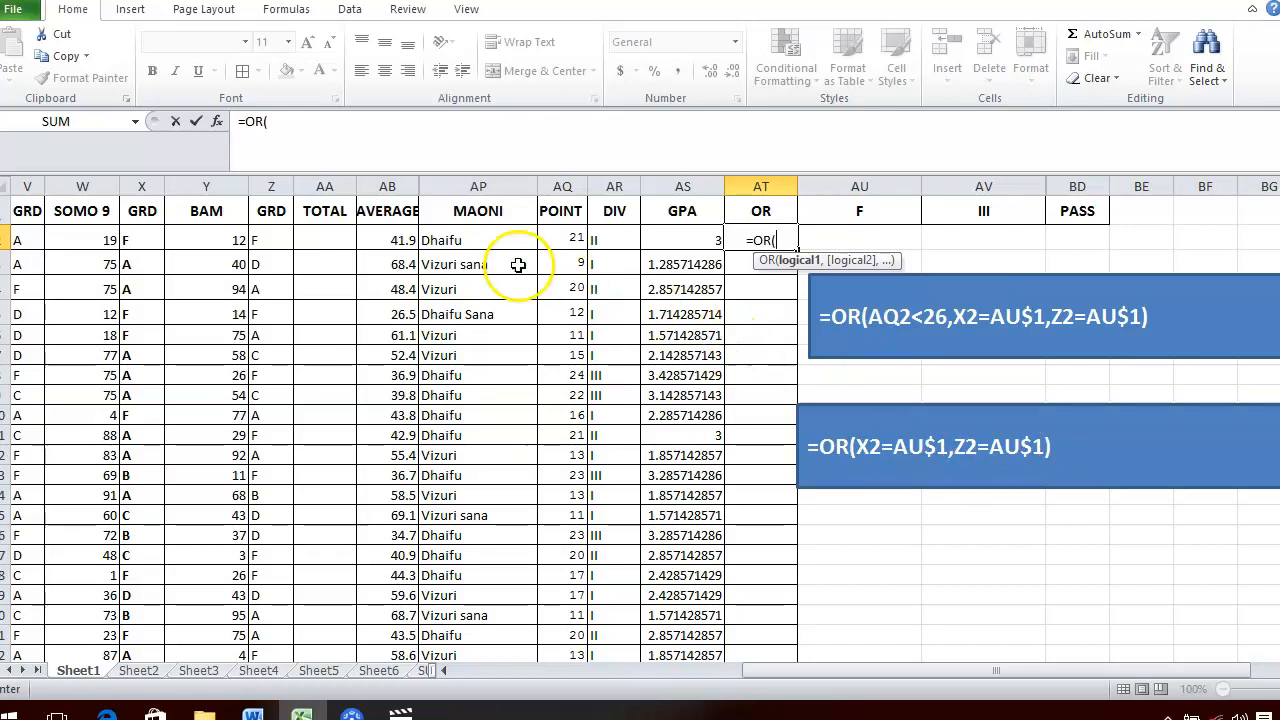
{"action": "left_click", "coordinate": [130, 236]}
{"action": "type", "text": "="}
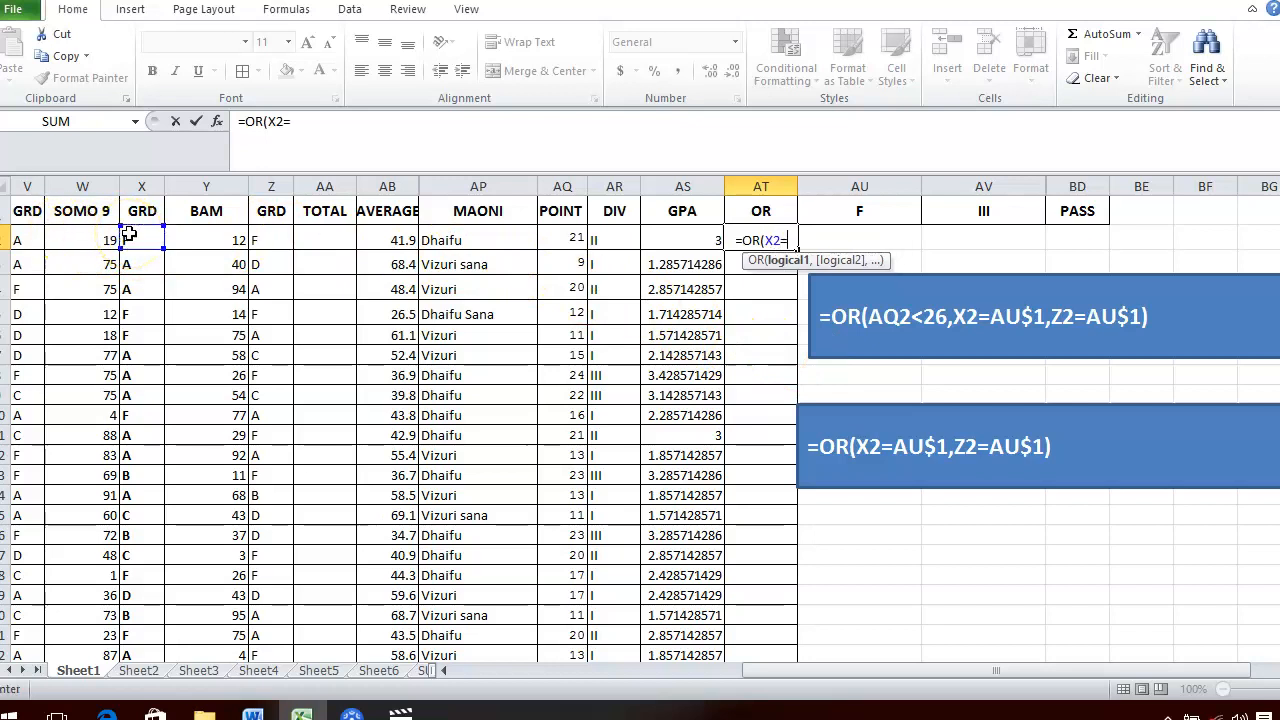
{"action": "left_click", "coordinate": [820, 214]}
{"action": "type", "text": ","}
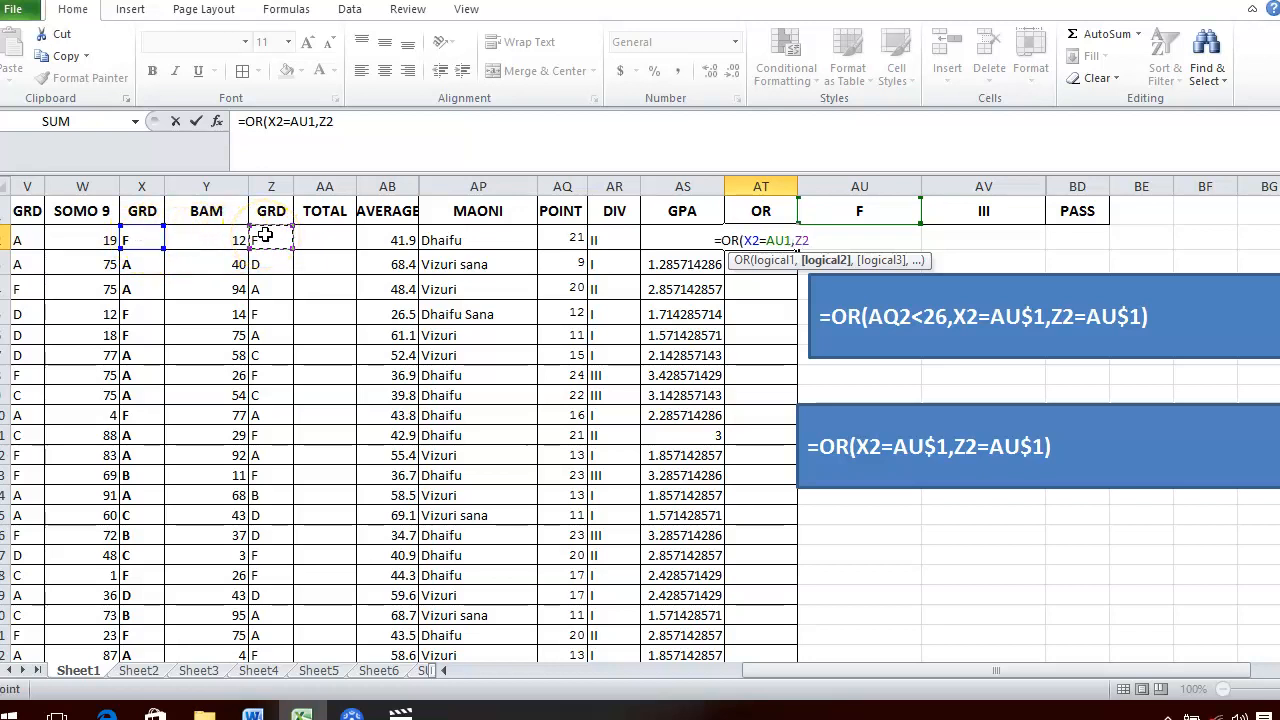
{"action": "type", "text": "="}
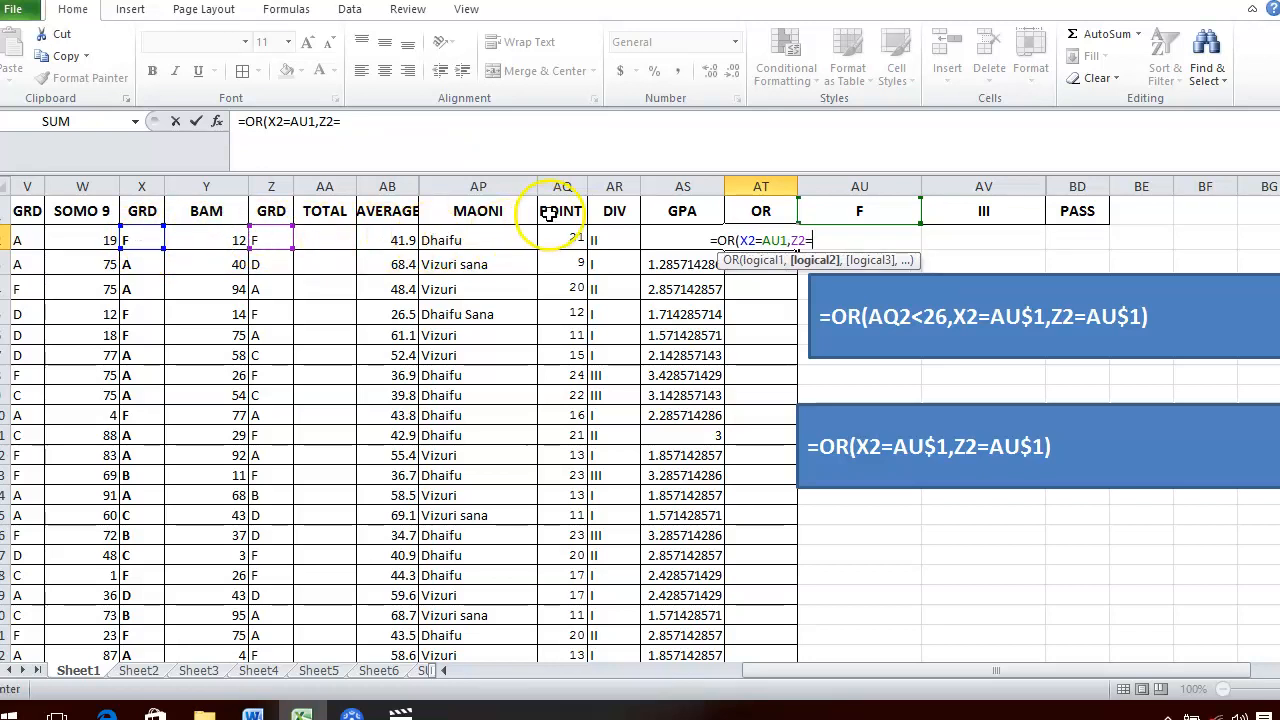
{"action": "left_click", "coordinate": [860, 213]}
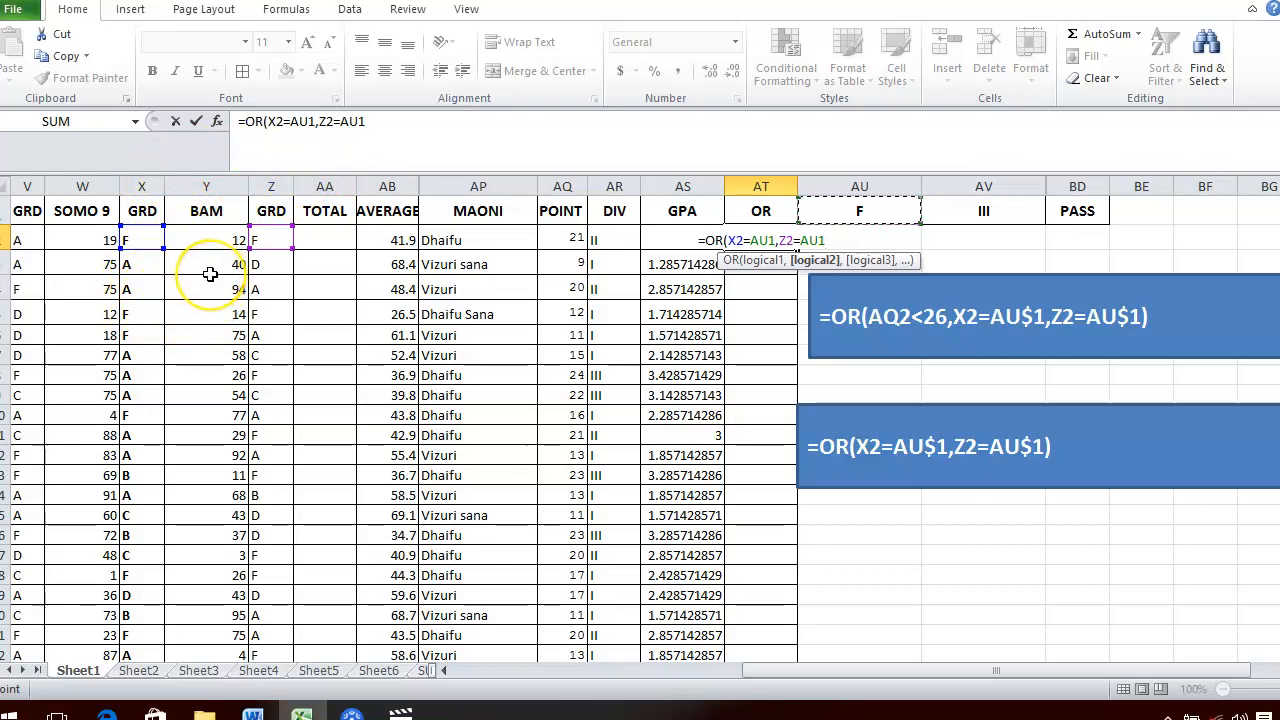
{"action": "key", "text": "Return"}
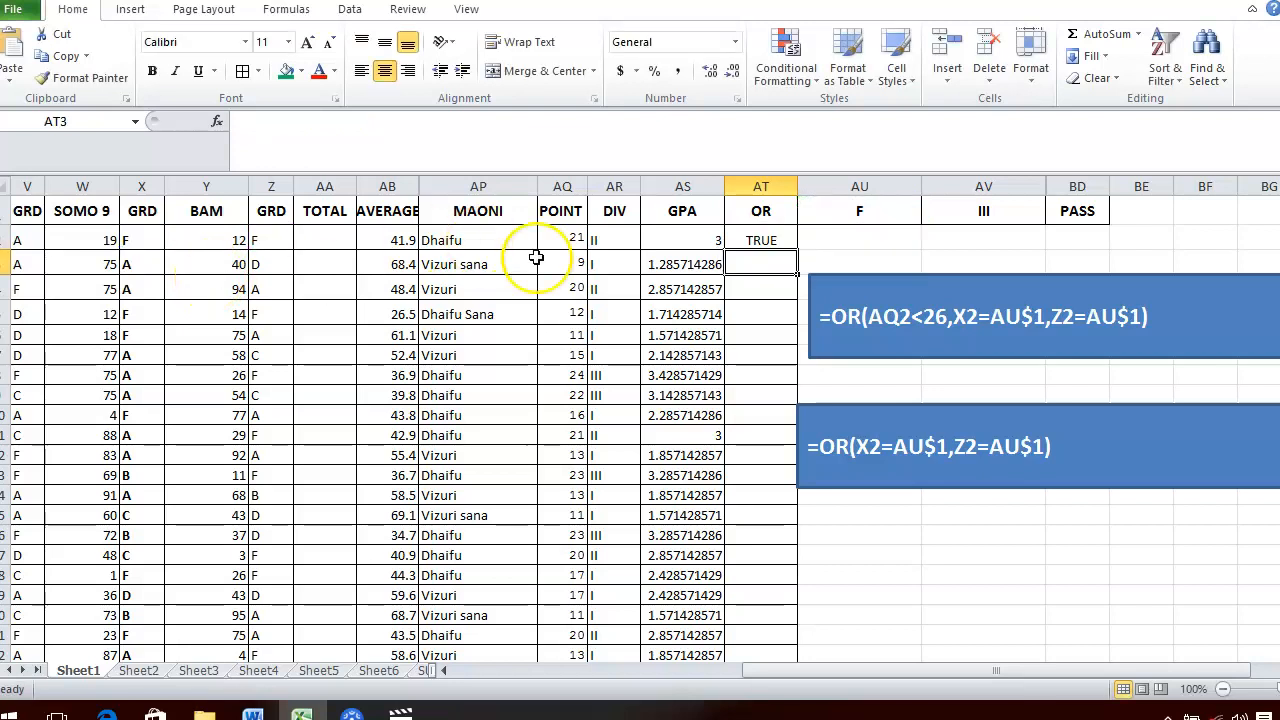
Review the cell references of the OR formula in AT2, and set the SOMO 9 mark in W2 to 49
{"action": "left_click", "coordinate": [762, 242]}
{"action": "left_click", "coordinate": [476, 119]}
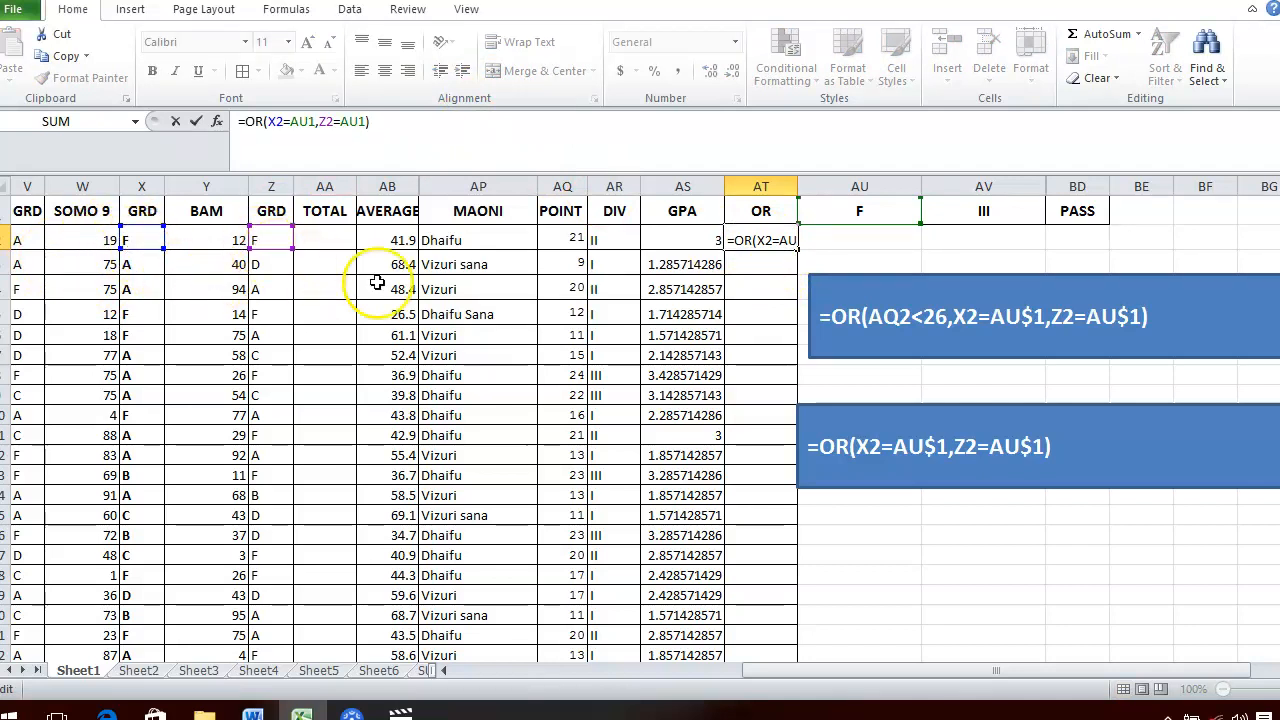
{"action": "key", "text": "Return"}
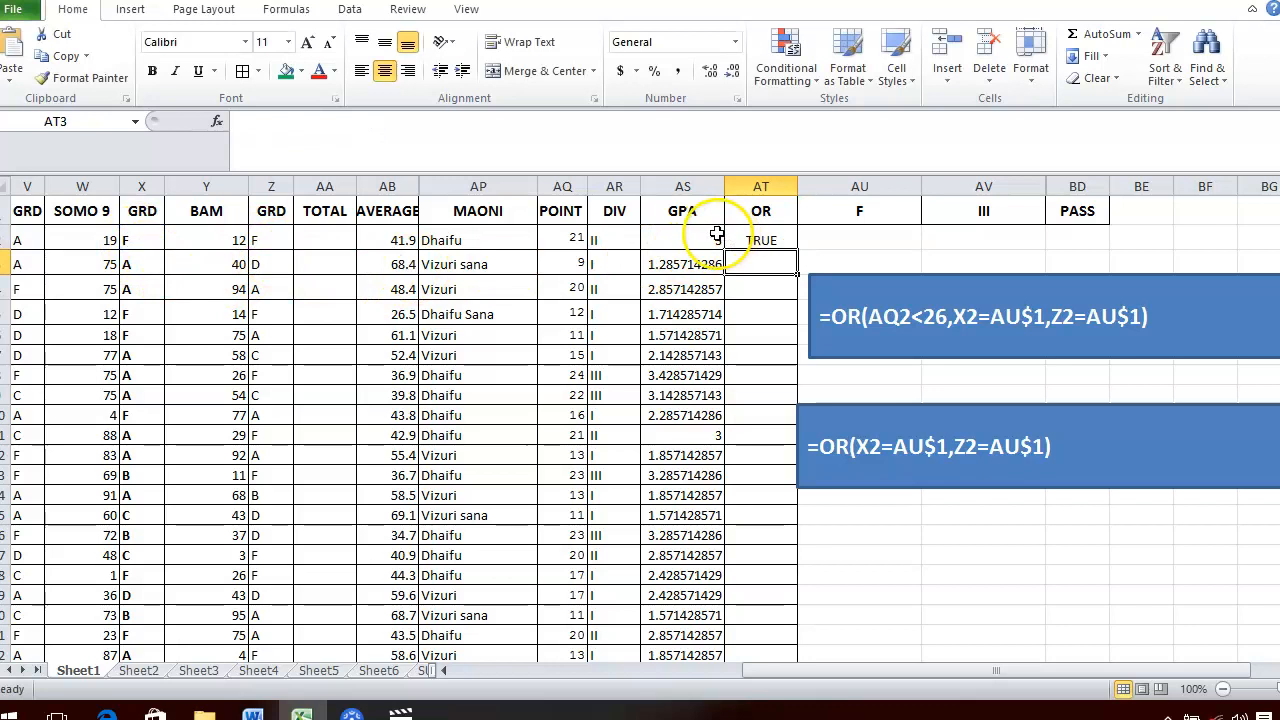
{"action": "left_click", "coordinate": [110, 240]}
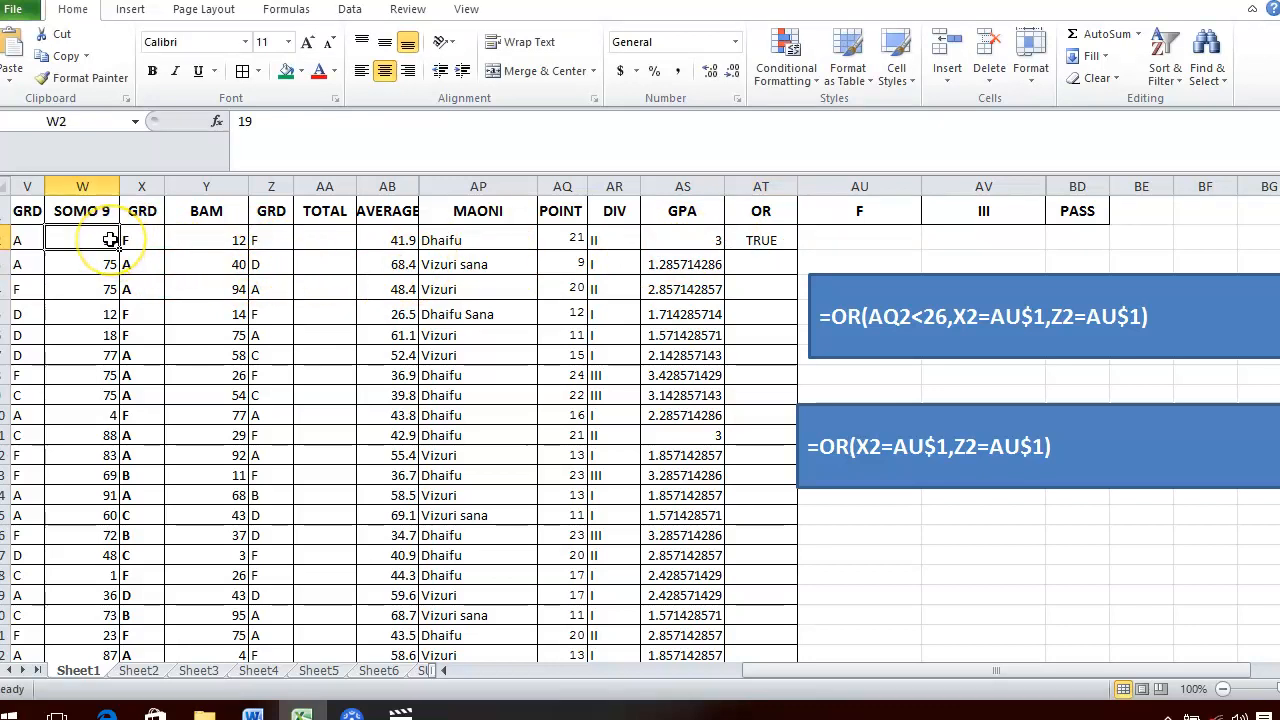
{"action": "type", "text": "4"}
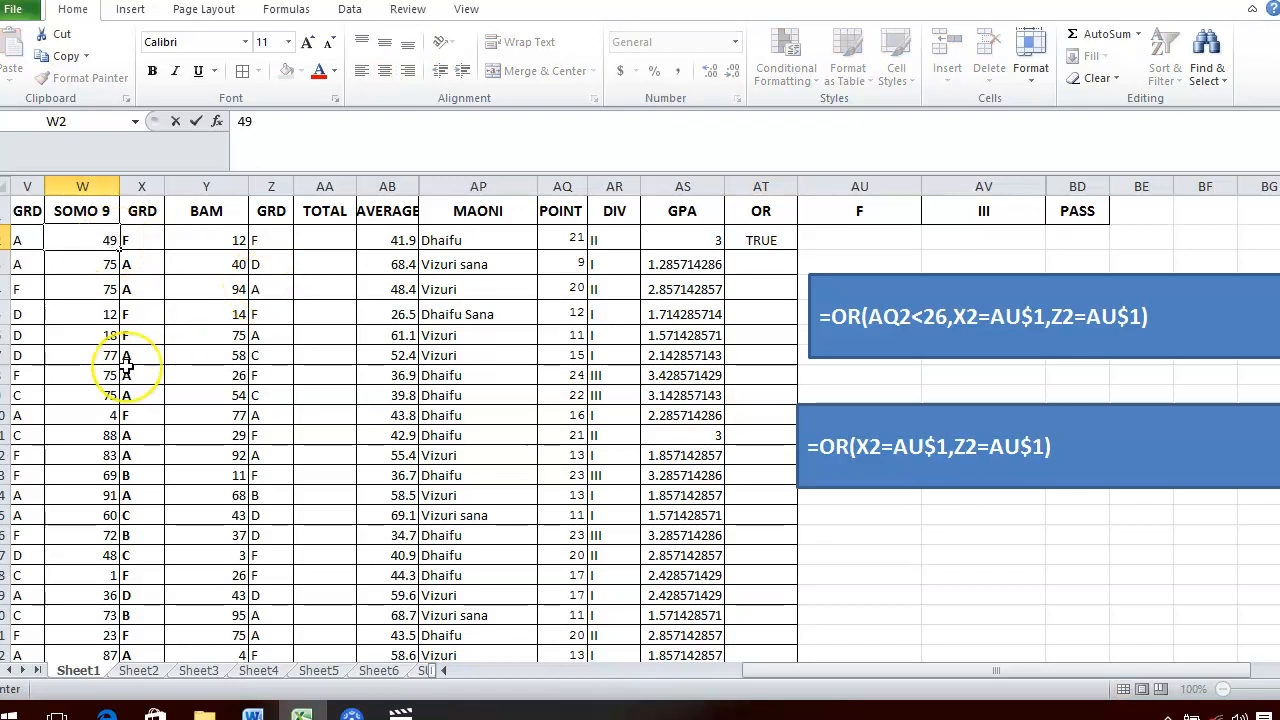
{"action": "key", "text": "Return"}
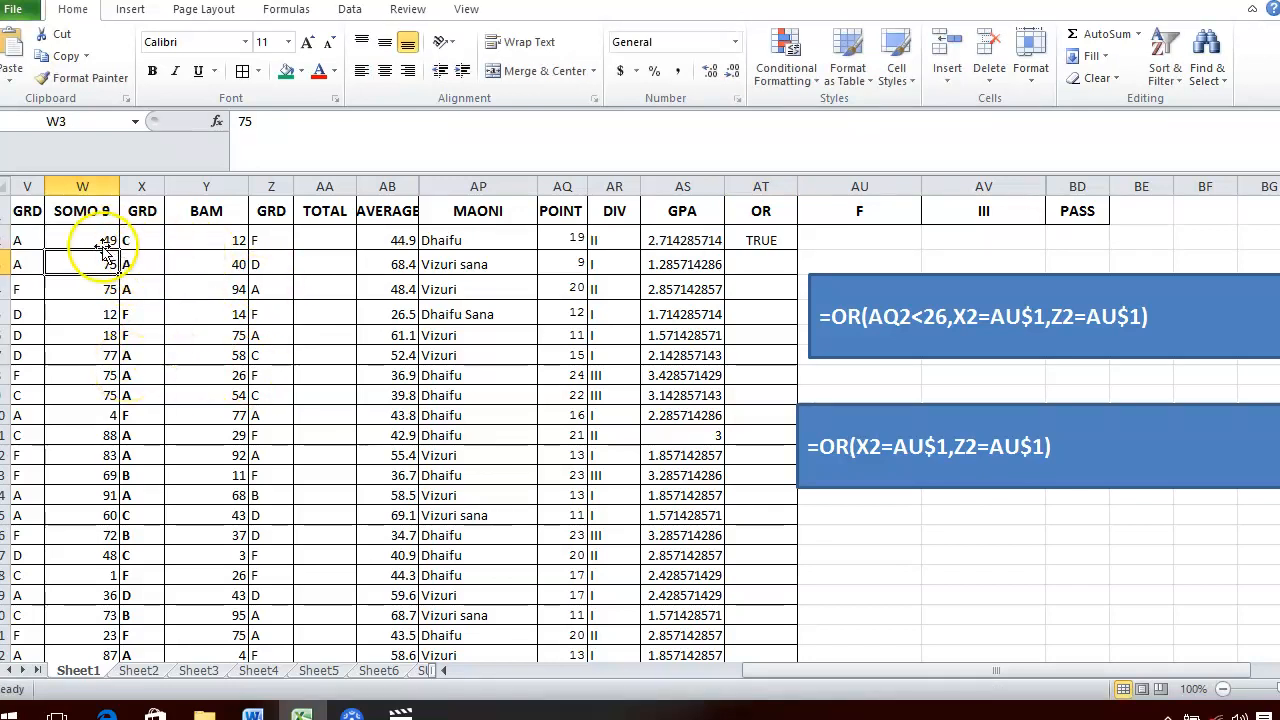
{"action": "key", "text": "ctrl+z"}
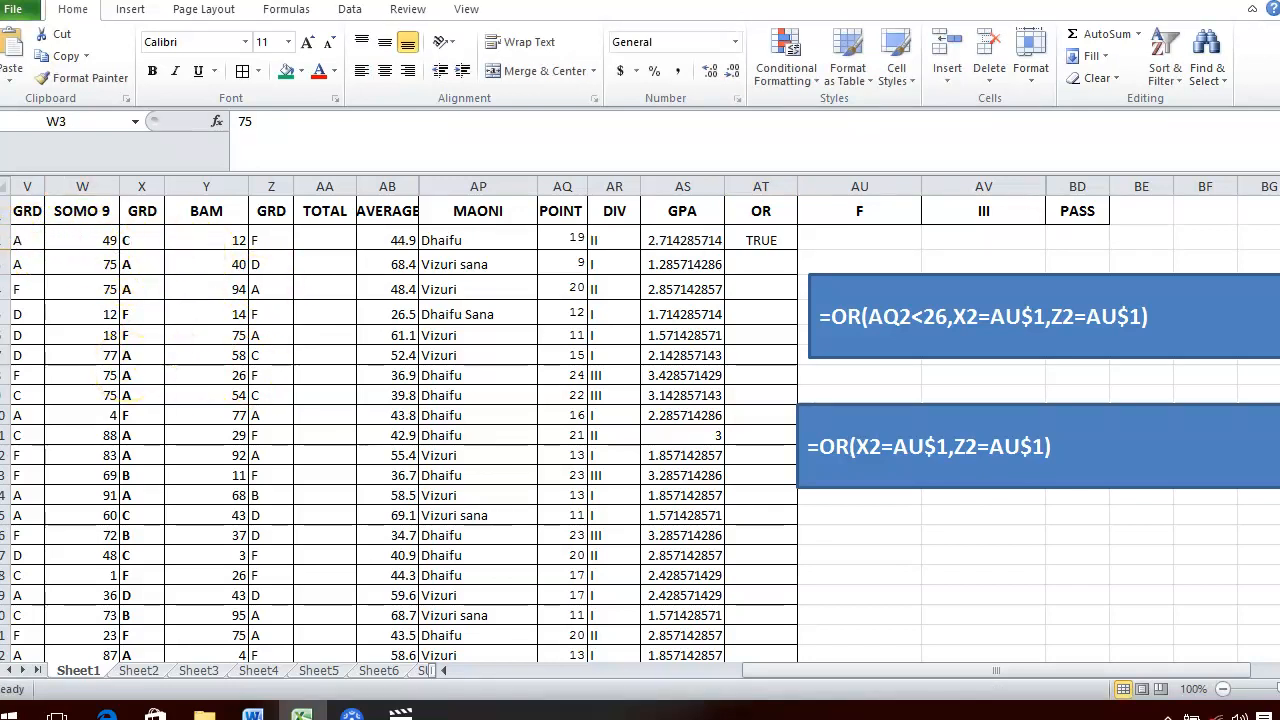
Check row 2's OR result against its grades, and set the BAM mark in Y2 to 45
{"action": "left_click", "coordinate": [8, 241]}
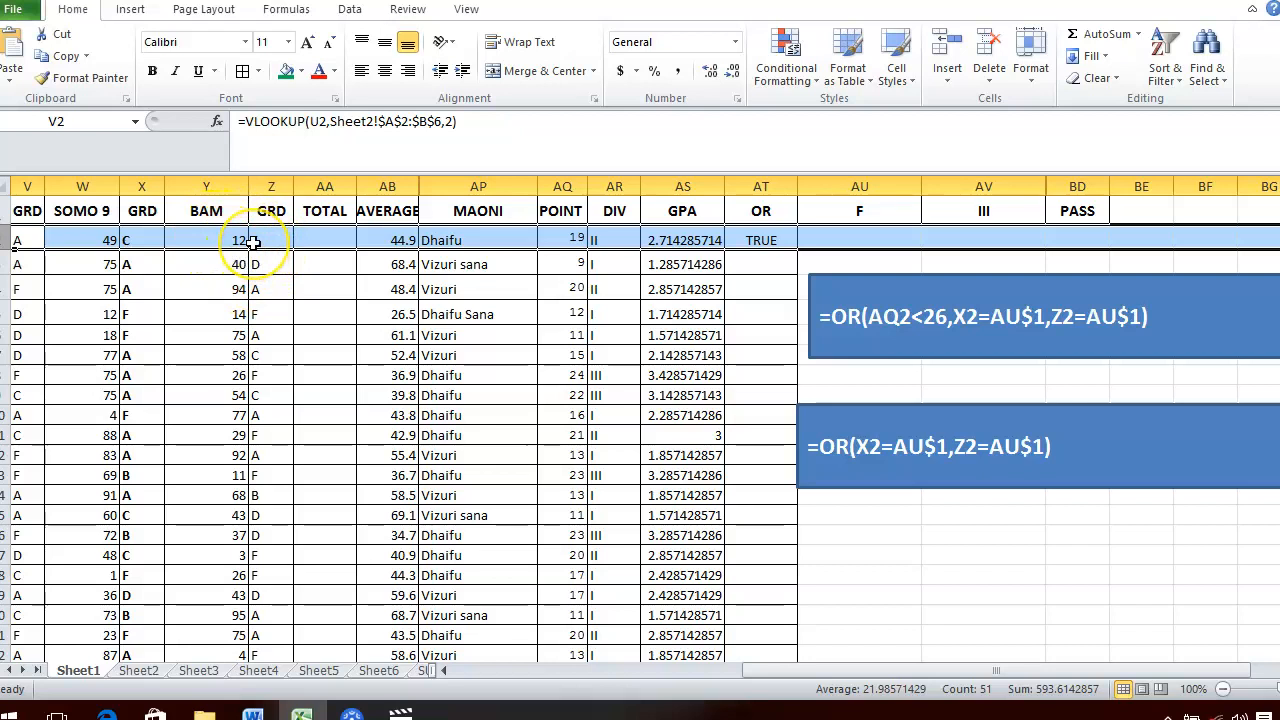
{"action": "left_click", "coordinate": [775, 238]}
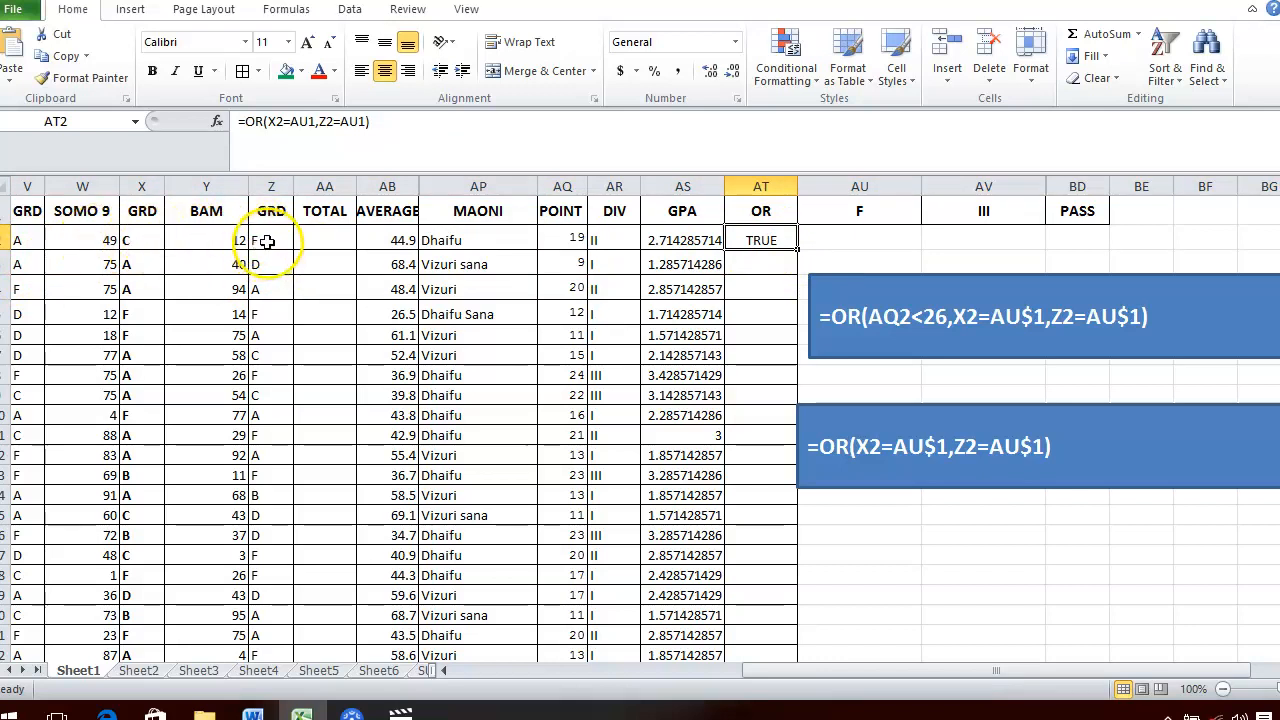
{"action": "left_click", "coordinate": [230, 239]}
{"action": "type", "text": "55"}
{"action": "key", "text": "Return"}
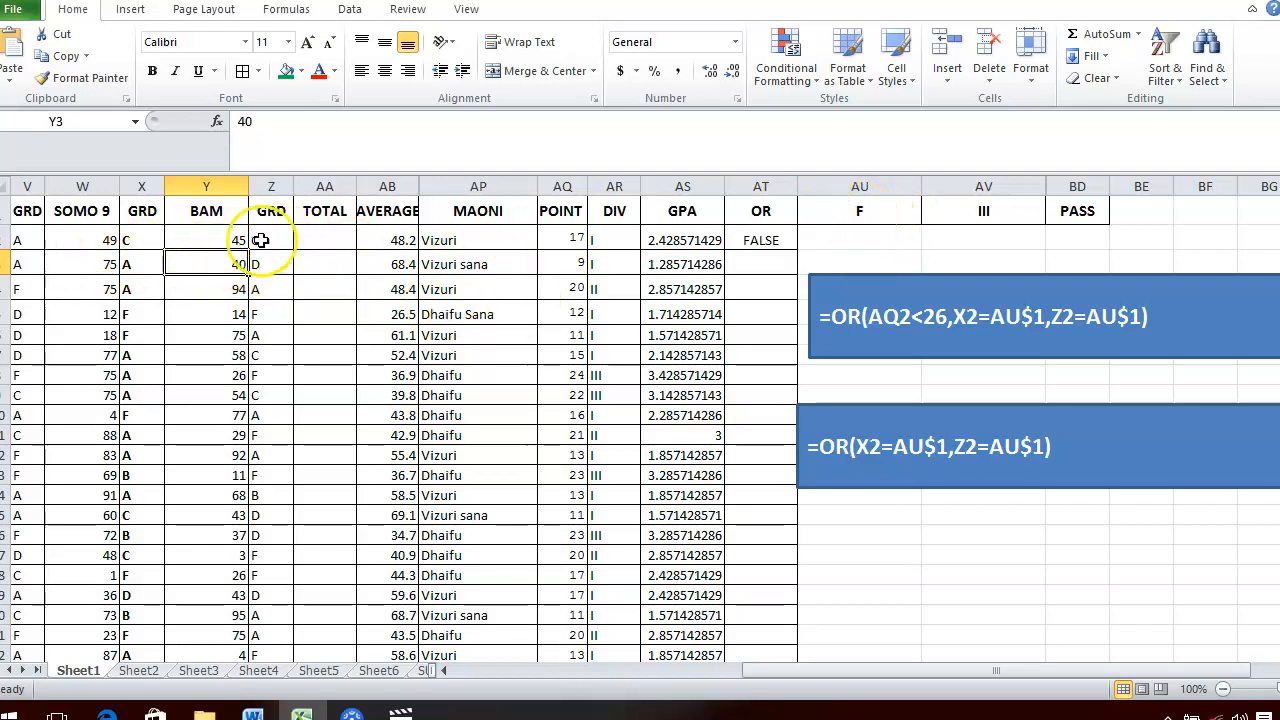
Lock the row of both AU1 references in AT2, making the formula =OR(X2=AU$1,Z2=AU$1)
{"action": "left_click", "coordinate": [760, 241]}
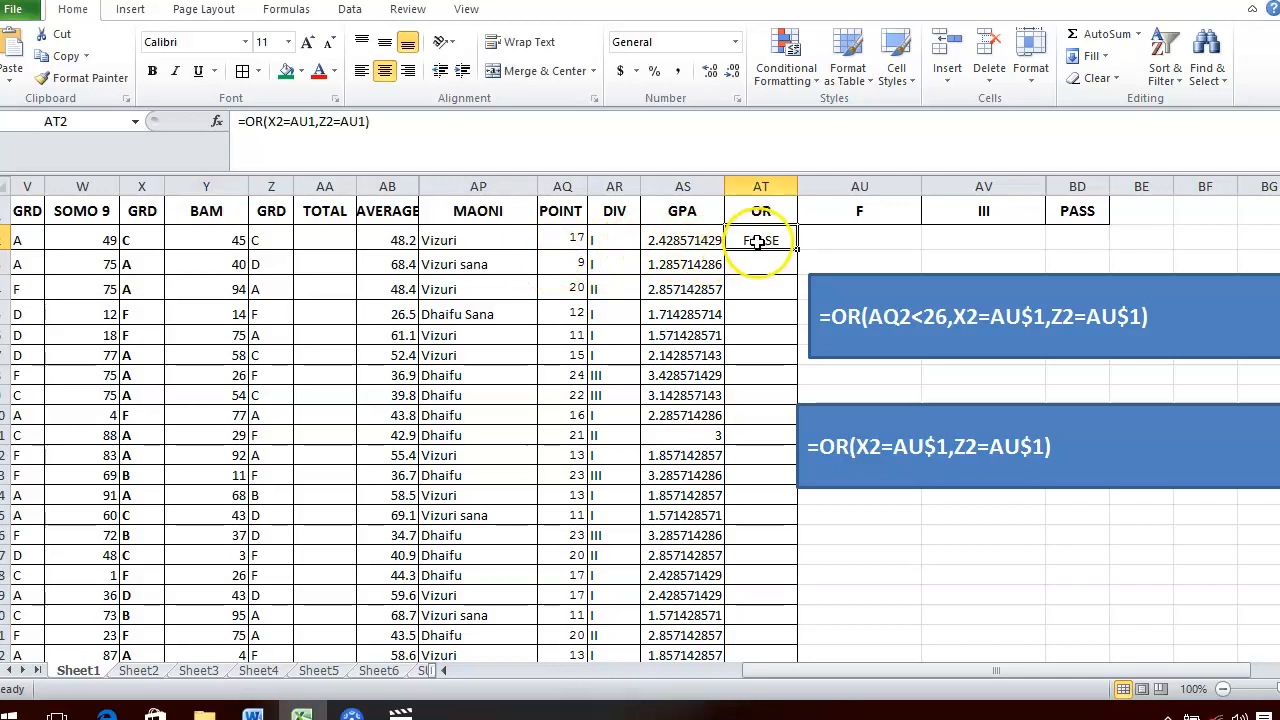
{"action": "left_click", "coordinate": [414, 126]}
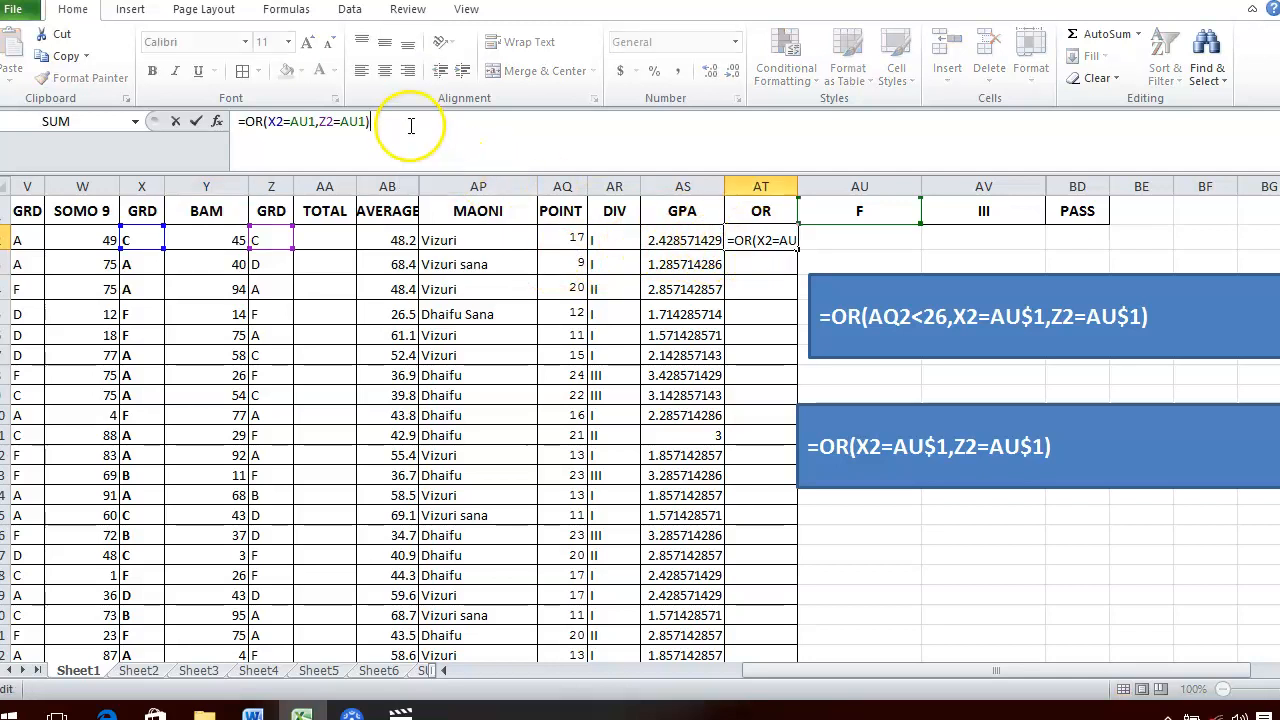
{"action": "left_click", "coordinate": [308, 126]}
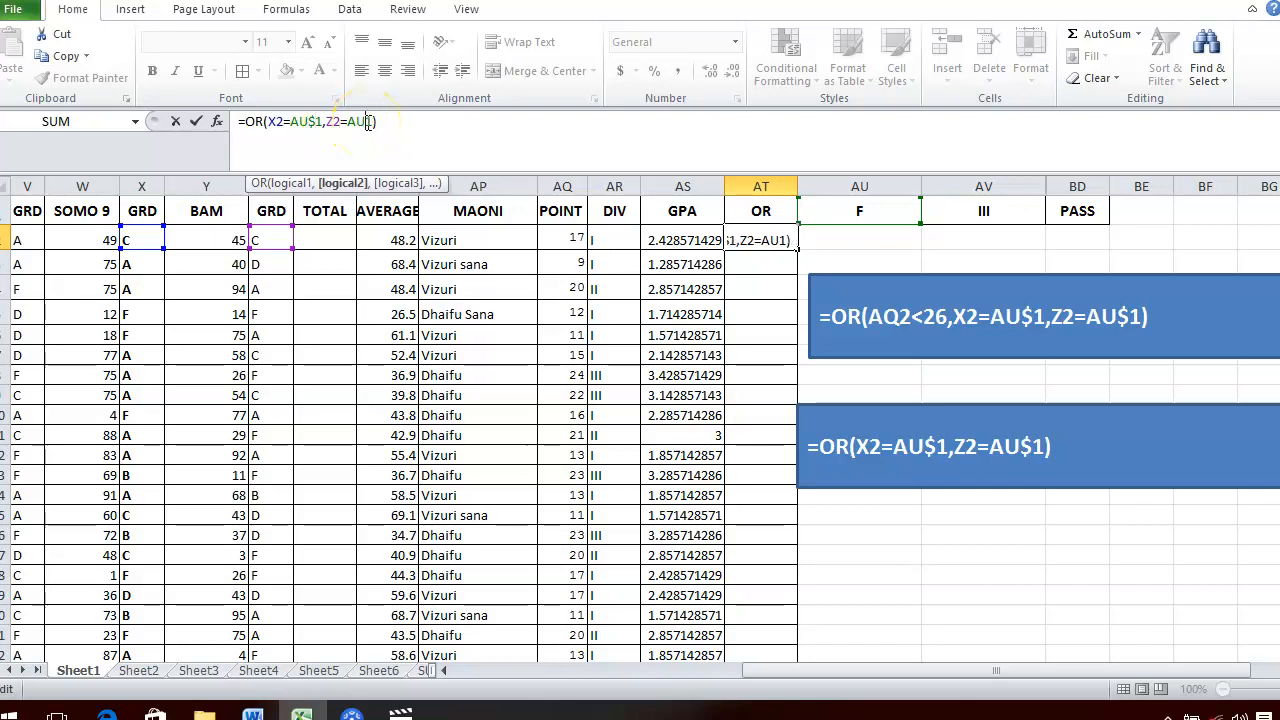
{"action": "key", "text": "Return"}
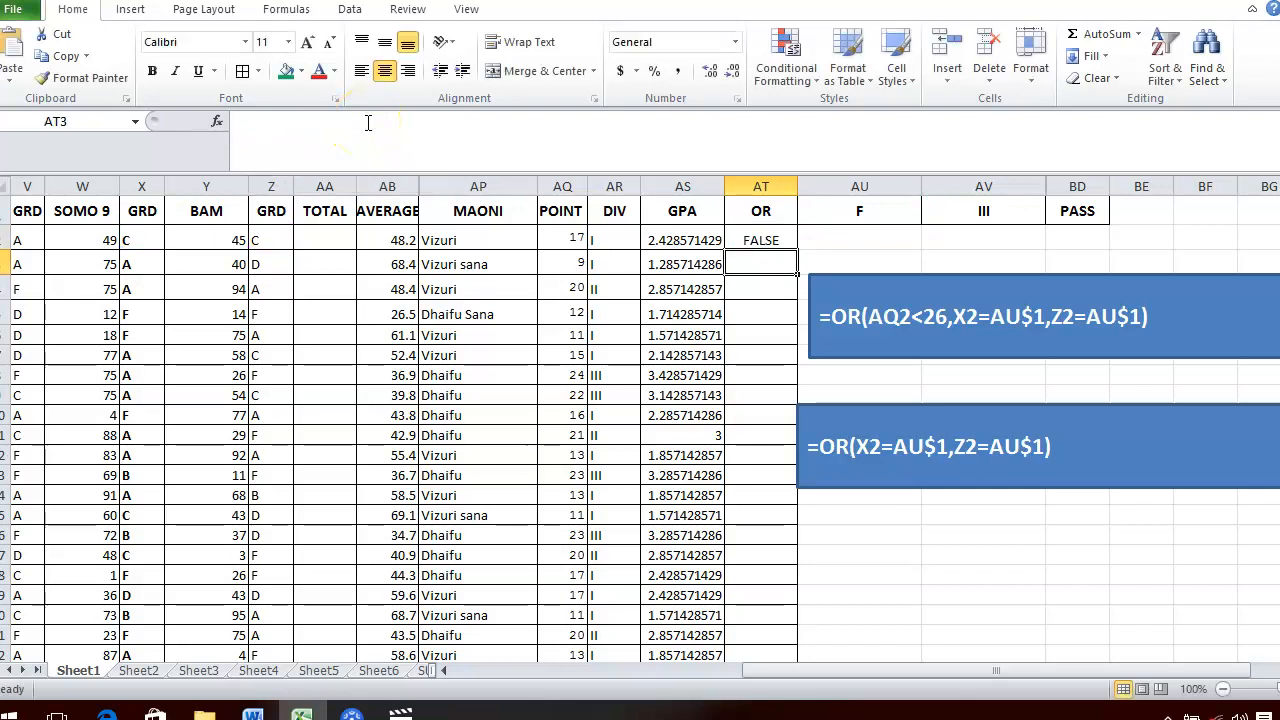
Fill the OR formula from AT2 down the OR column through row 29
{"action": "left_click", "coordinate": [765, 236]}
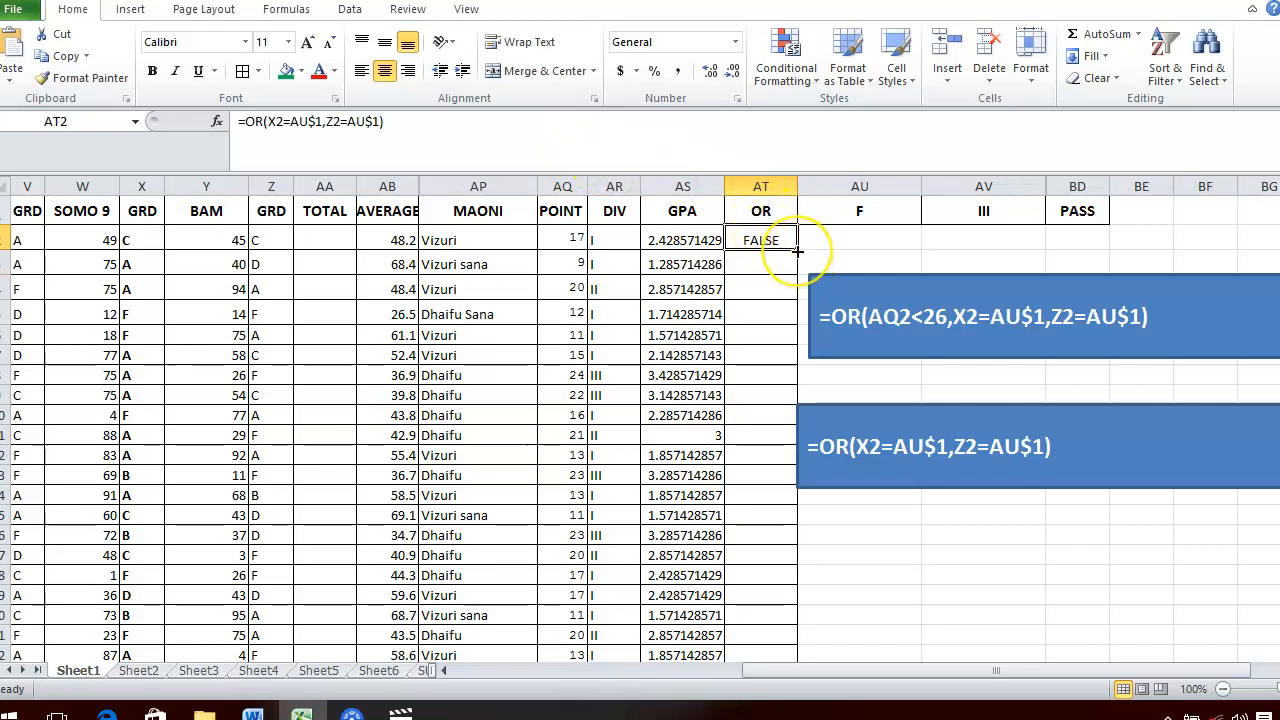
{"action": "left_click_drag", "start_coordinate": [797, 251], "coordinate": [796, 648]}
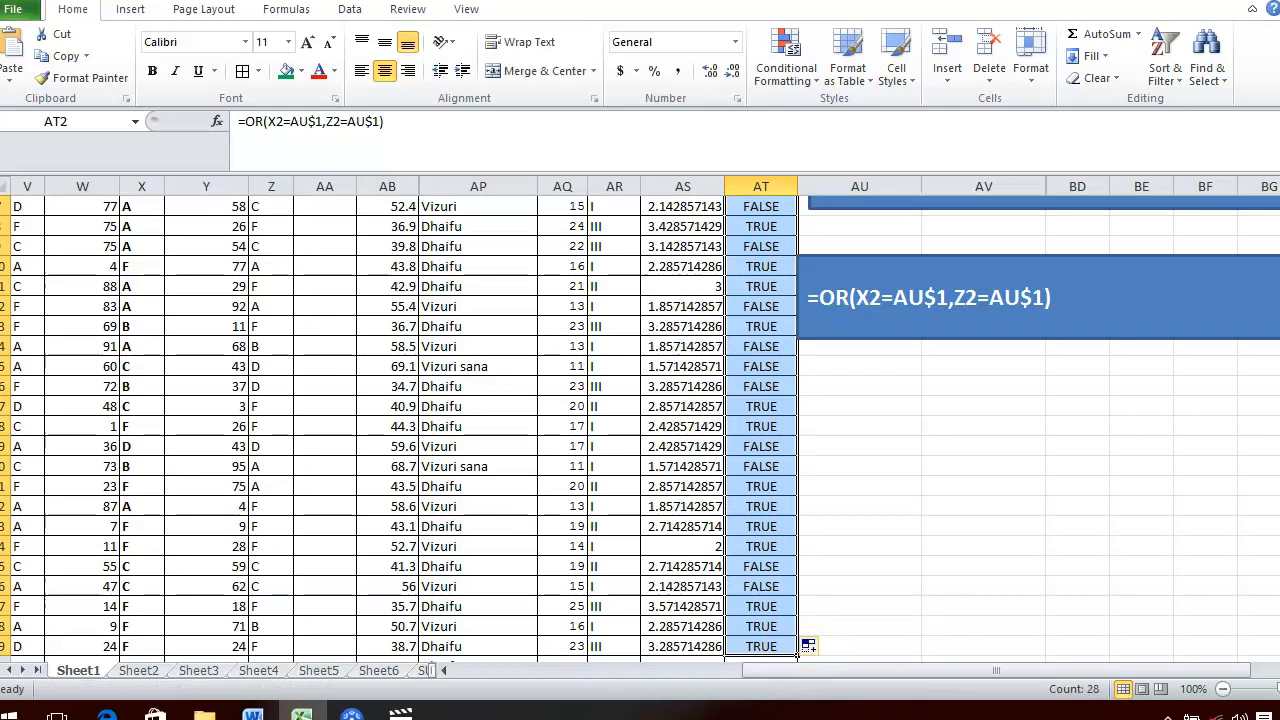
{"action": "left_click_drag", "start_coordinate": [1279, 566], "coordinate": [1279, 490]}
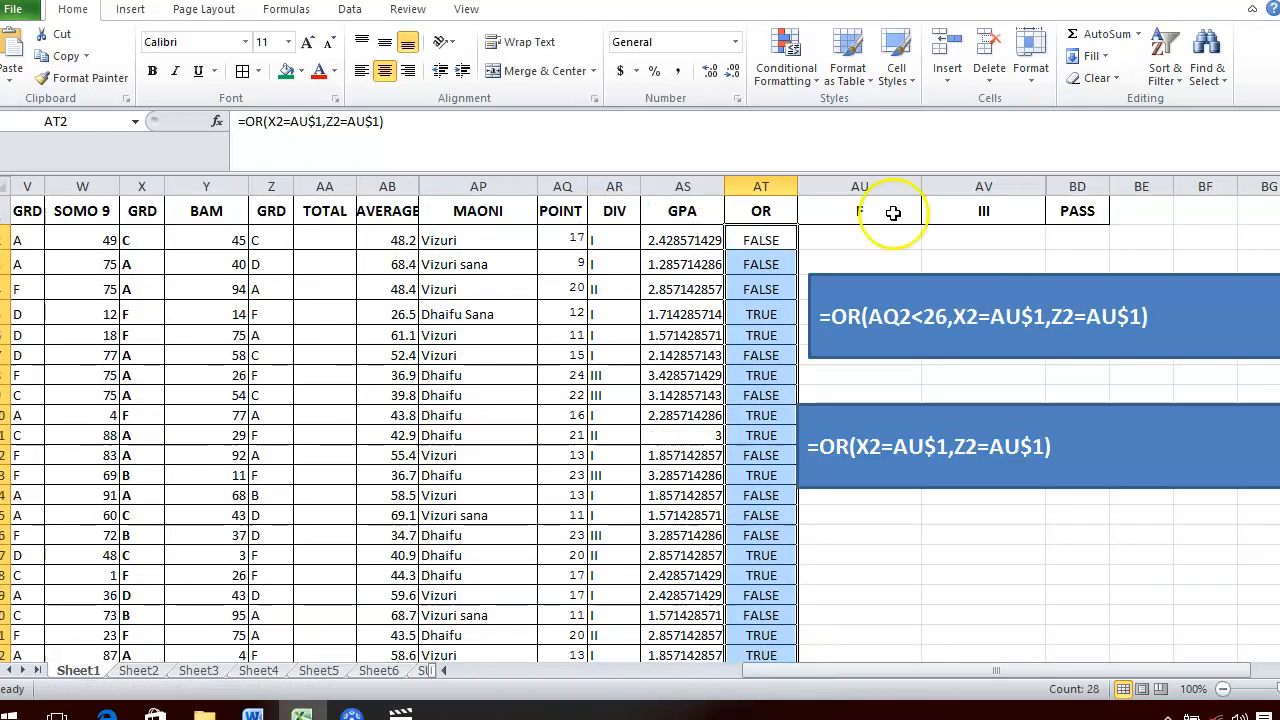
Compare the grades and OR results in rows 3 to 5, and set the SOMO 9 mark in W5 to 56
{"action": "left_click", "coordinate": [8, 264]}
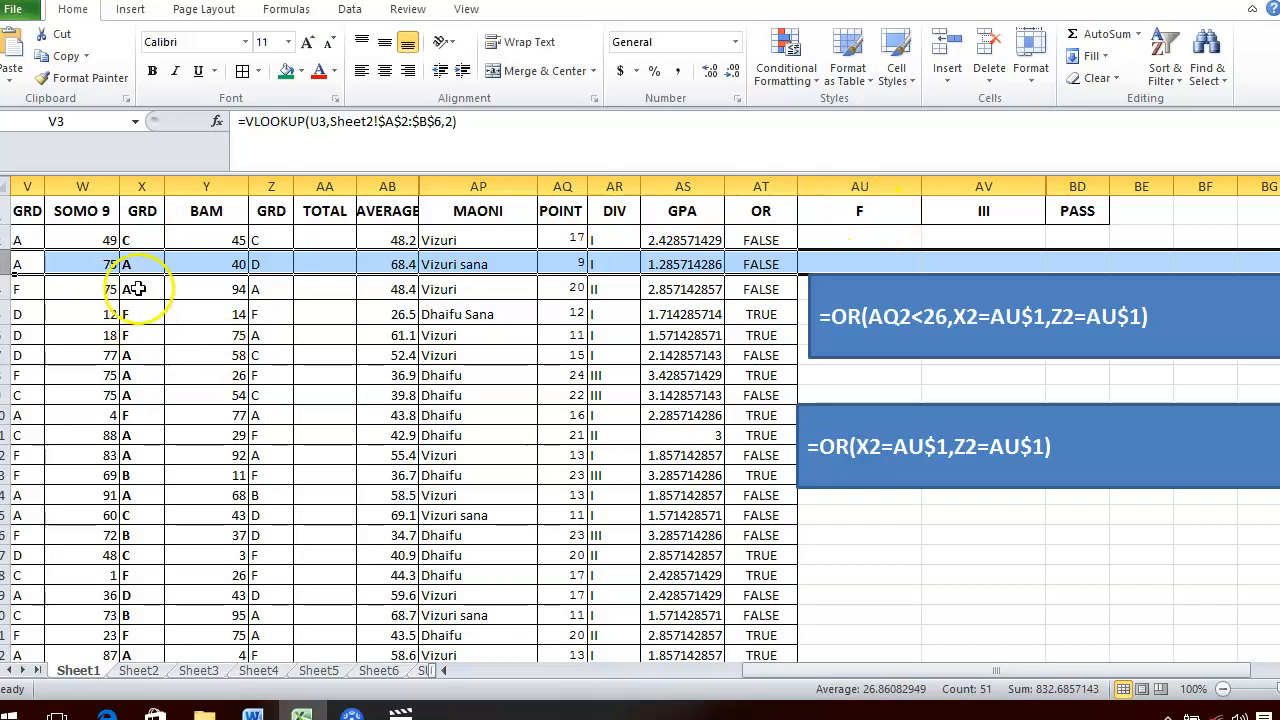
{"action": "left_click", "coordinate": [6, 289]}
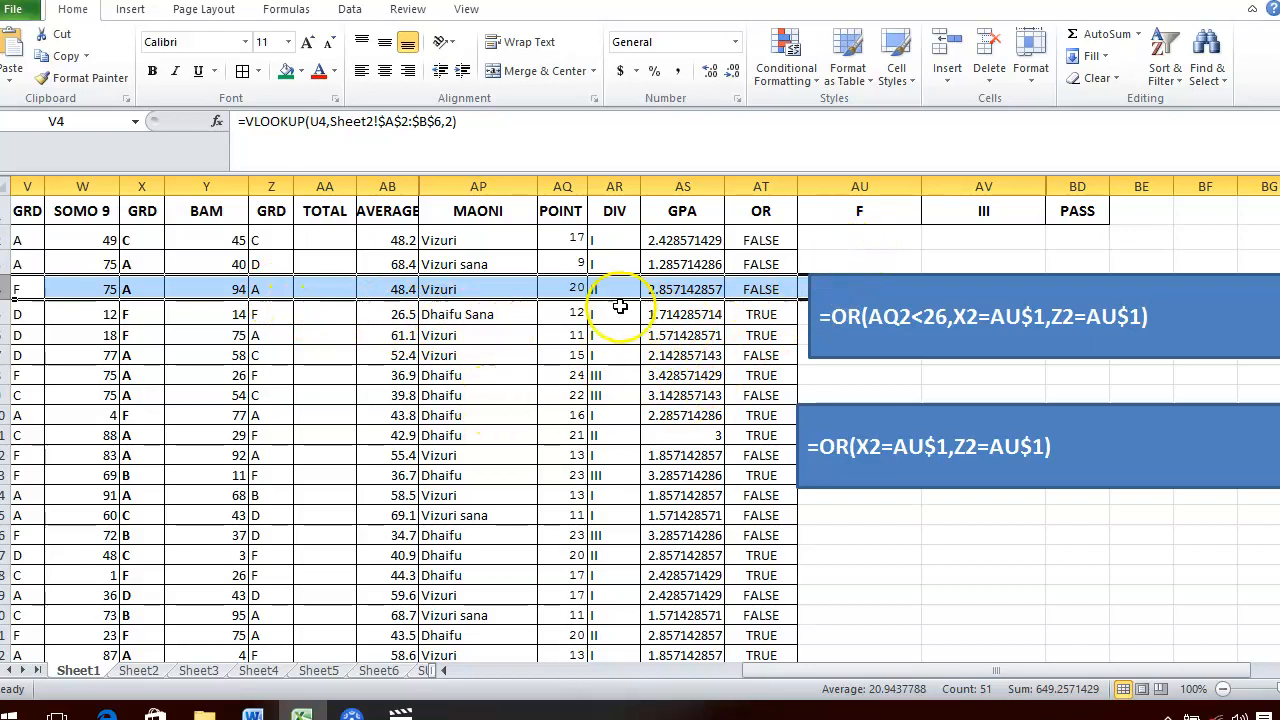
{"action": "left_click", "coordinate": [3, 314]}
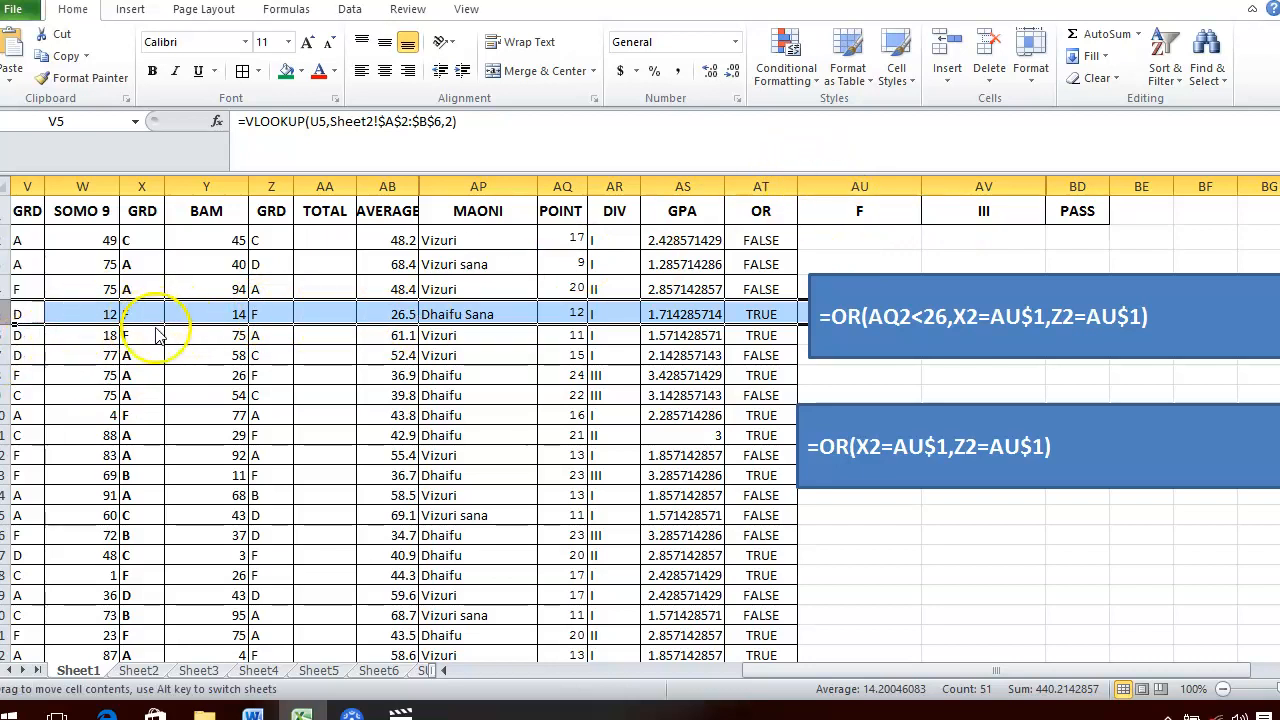
{"action": "left_click", "coordinate": [105, 312]}
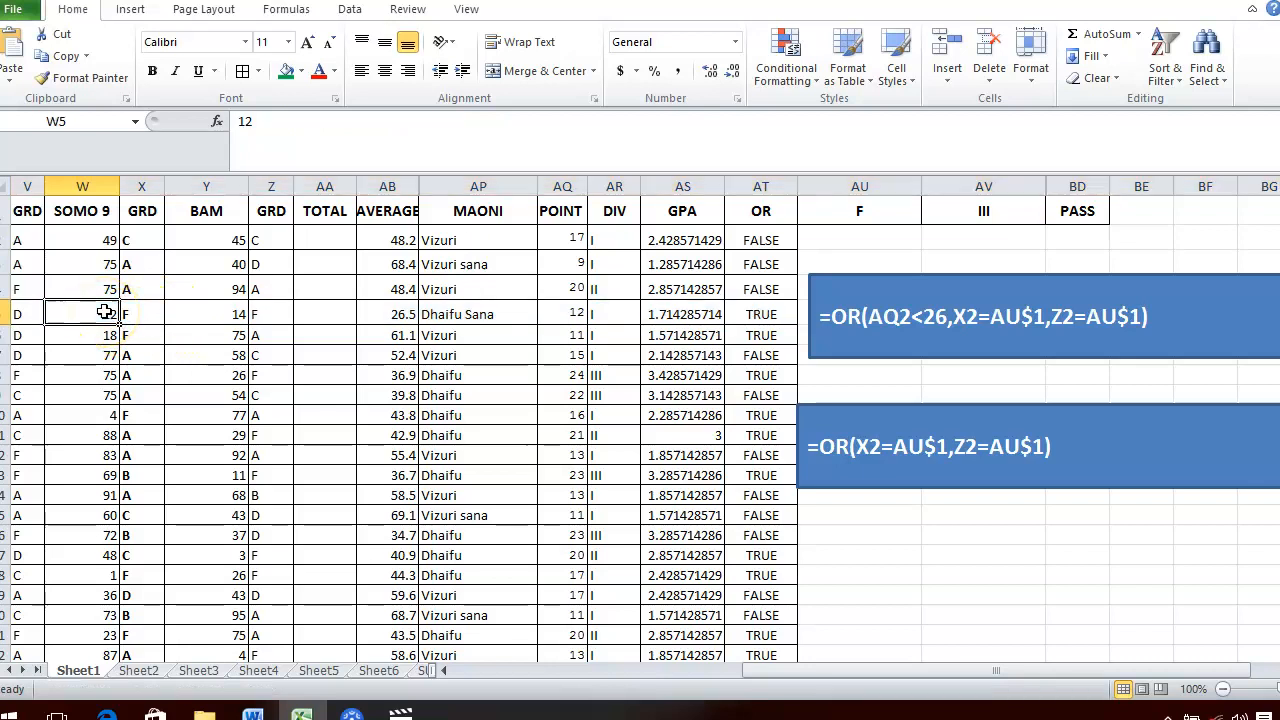
{"action": "type", "text": "16"}
{"action": "key", "text": "Return"}
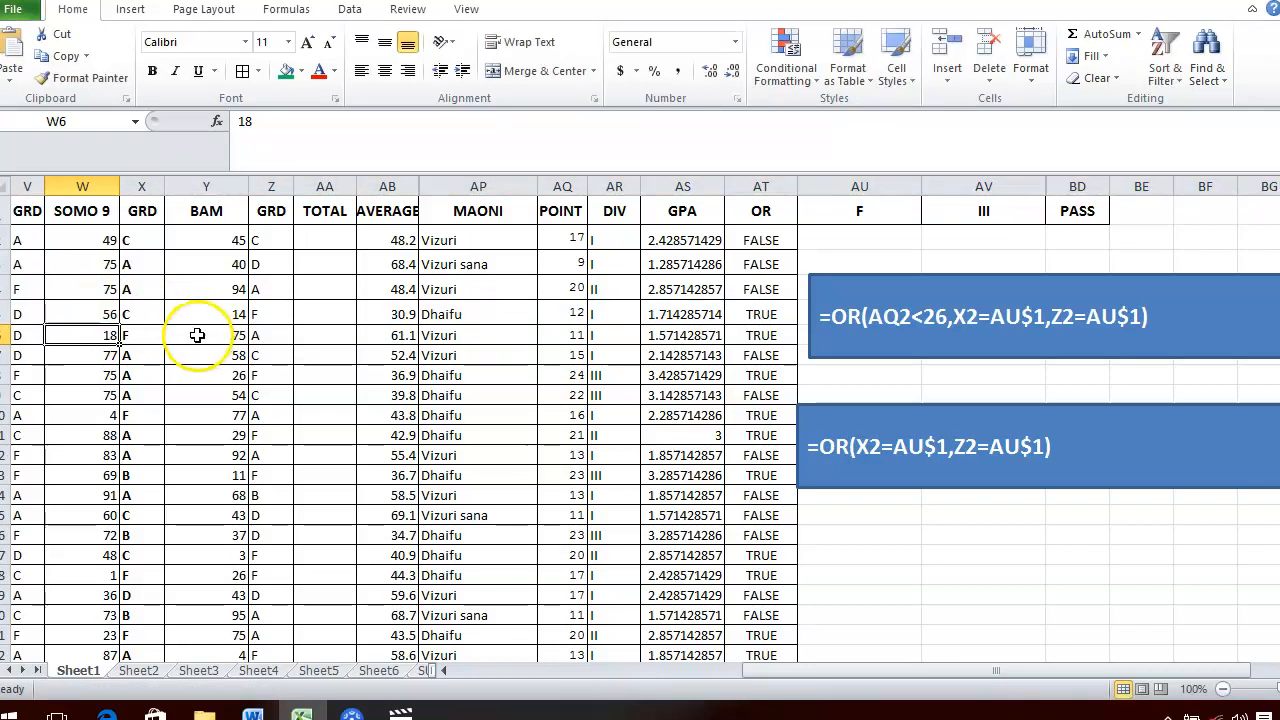
Check the OR results in rows 5, 6 and 9 against the grades in columns X and Z
{"action": "left_click", "coordinate": [8, 314]}
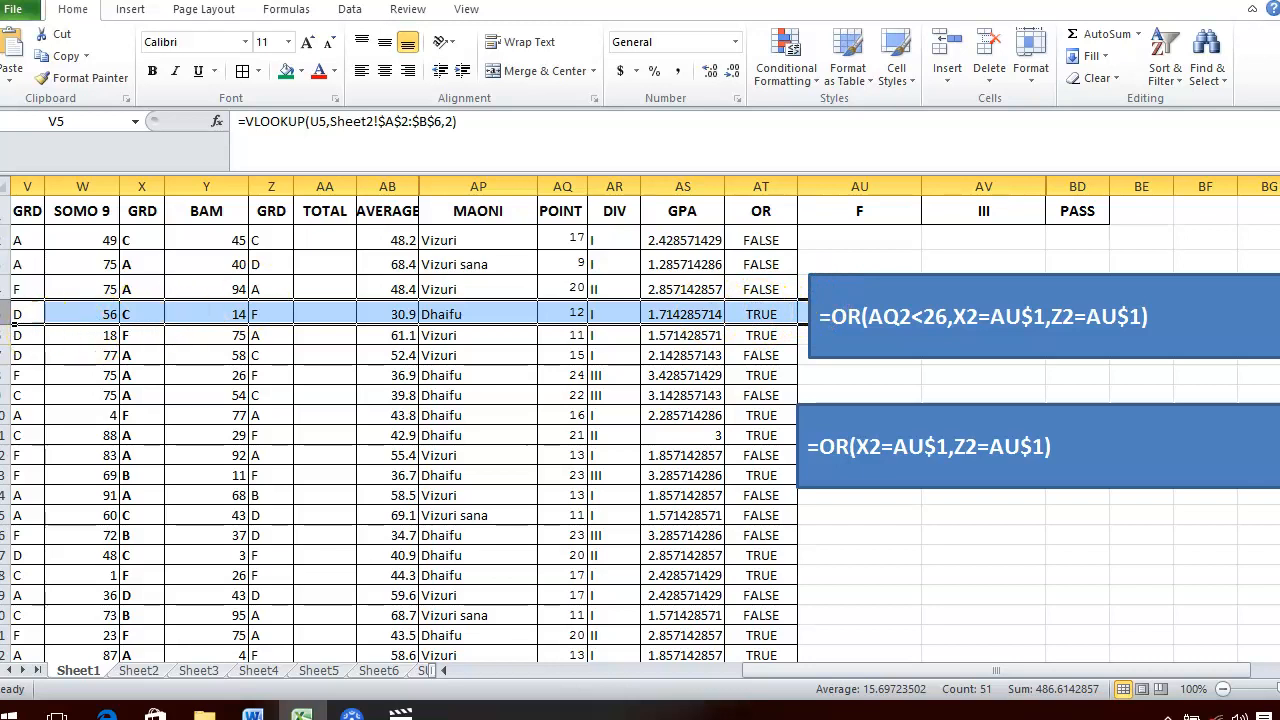
{"action": "left_click", "coordinate": [13, 335]}
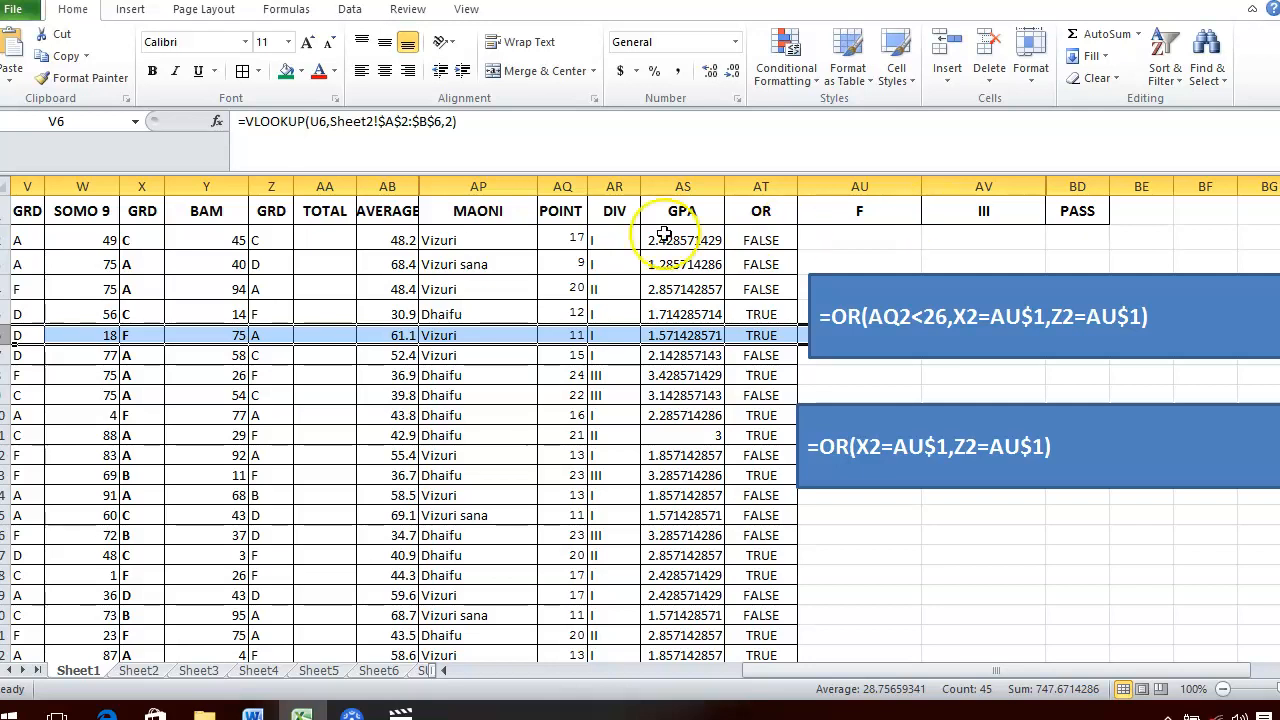
{"action": "left_click", "coordinate": [14, 396]}
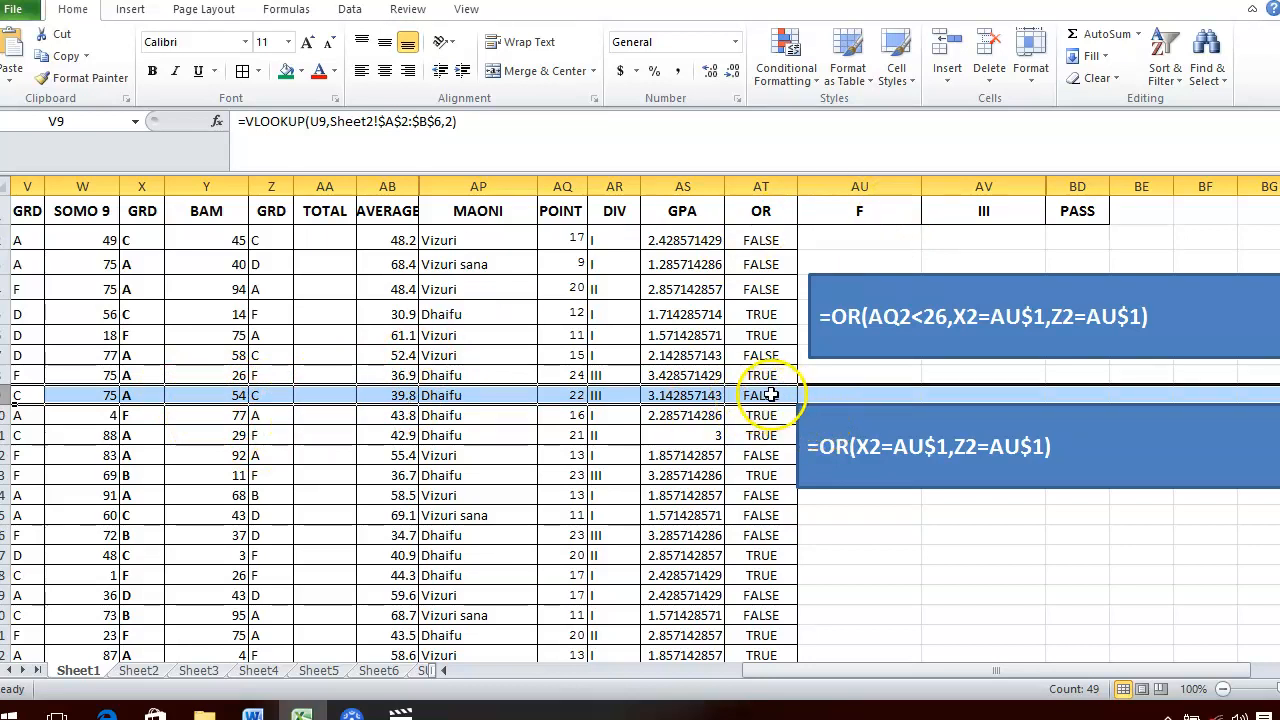
{"action": "left_click", "coordinate": [933, 538]}
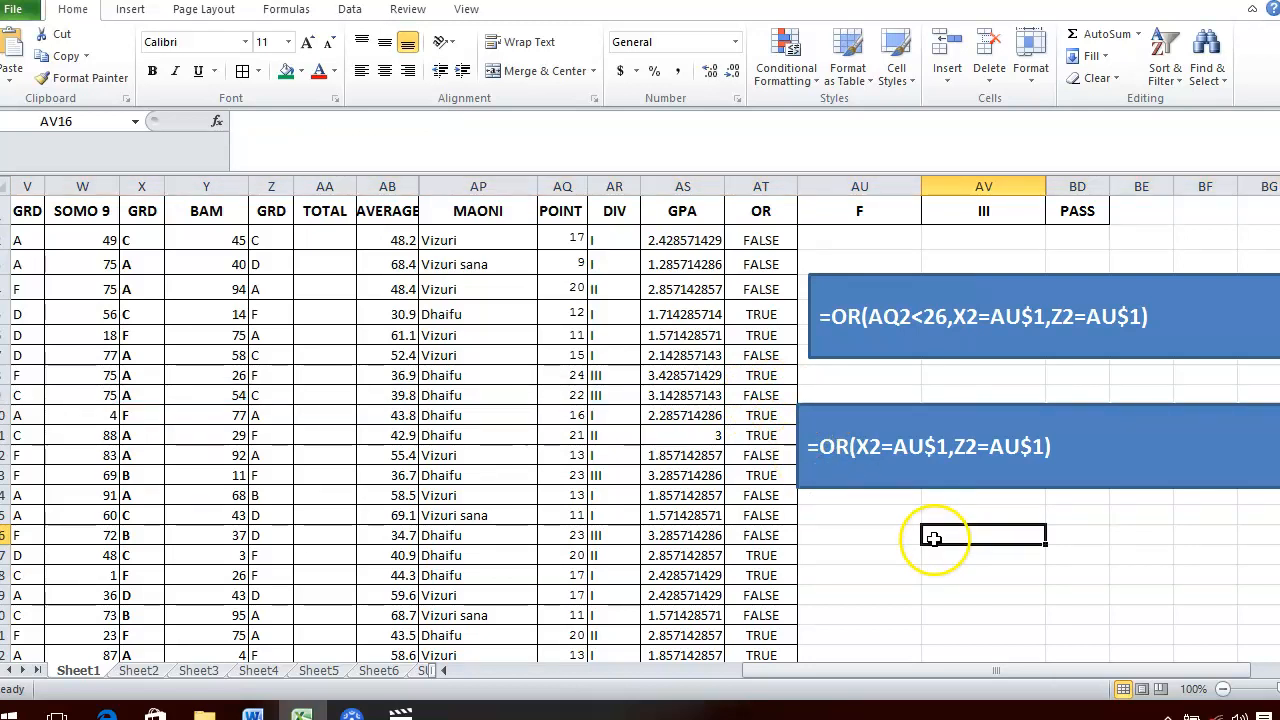
Add the condition AQ2<26 as the first argument in AT2, making the formula =OR(AQ2<26,X2=AU$1,Z2=AU$1)
{"action": "left_click", "coordinate": [849, 428]}
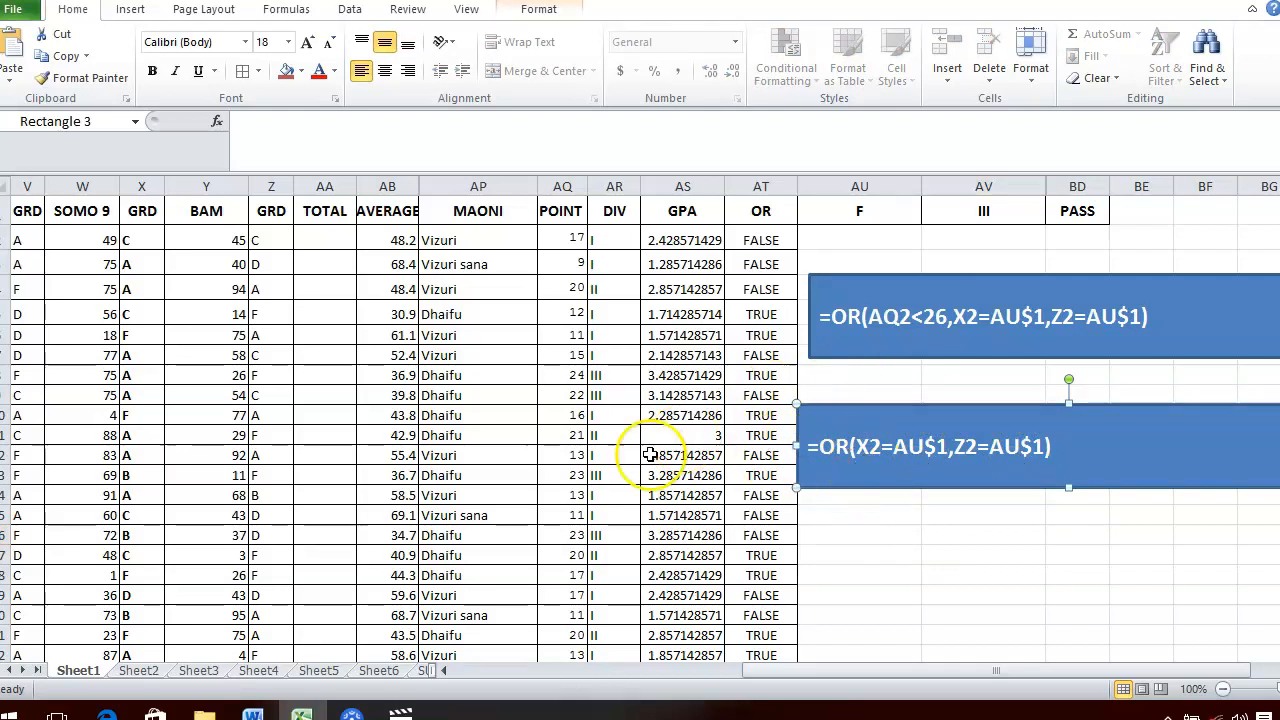
{"action": "left_click", "coordinate": [1178, 320]}
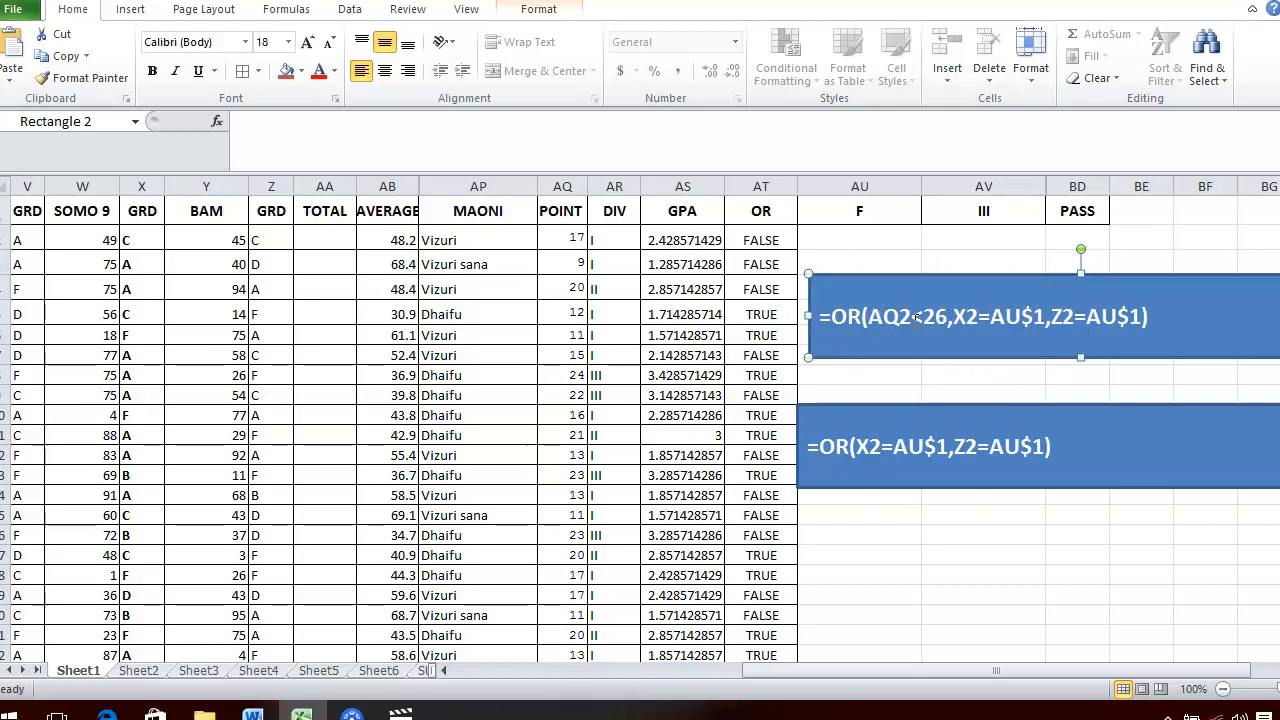
{"action": "left_click", "coordinate": [760, 240]}
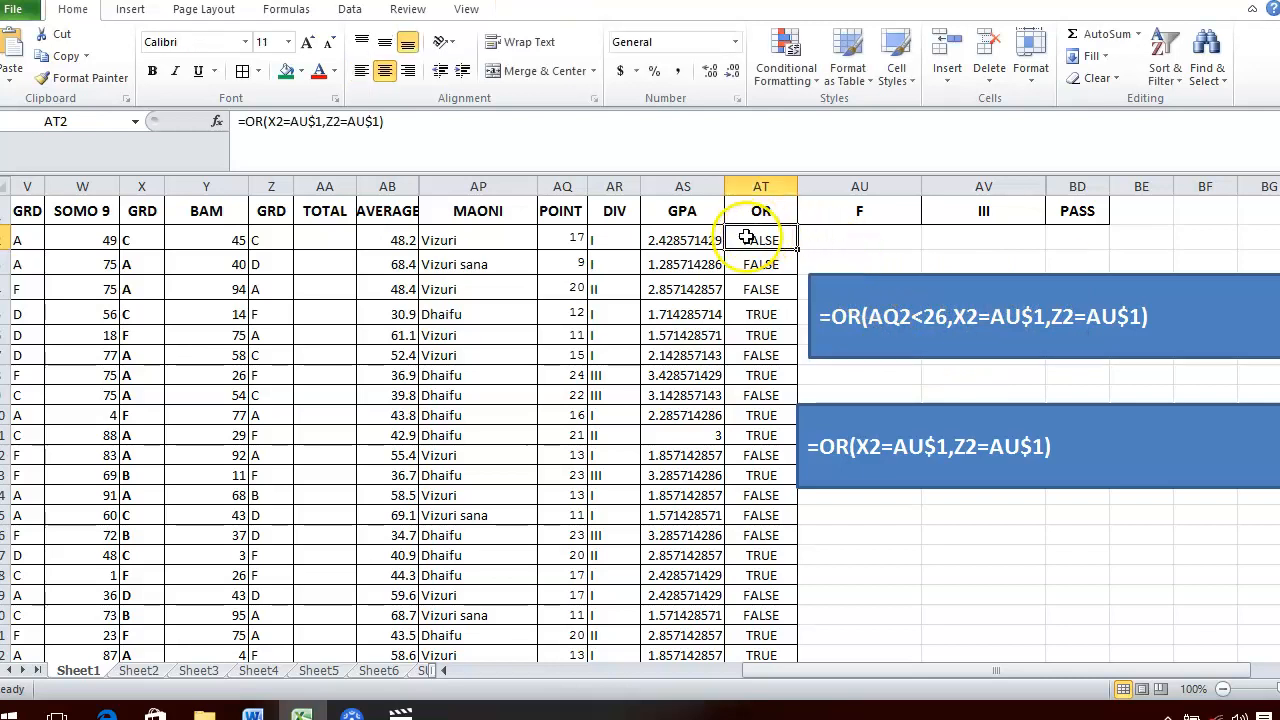
{"action": "left_click", "coordinate": [268, 121]}
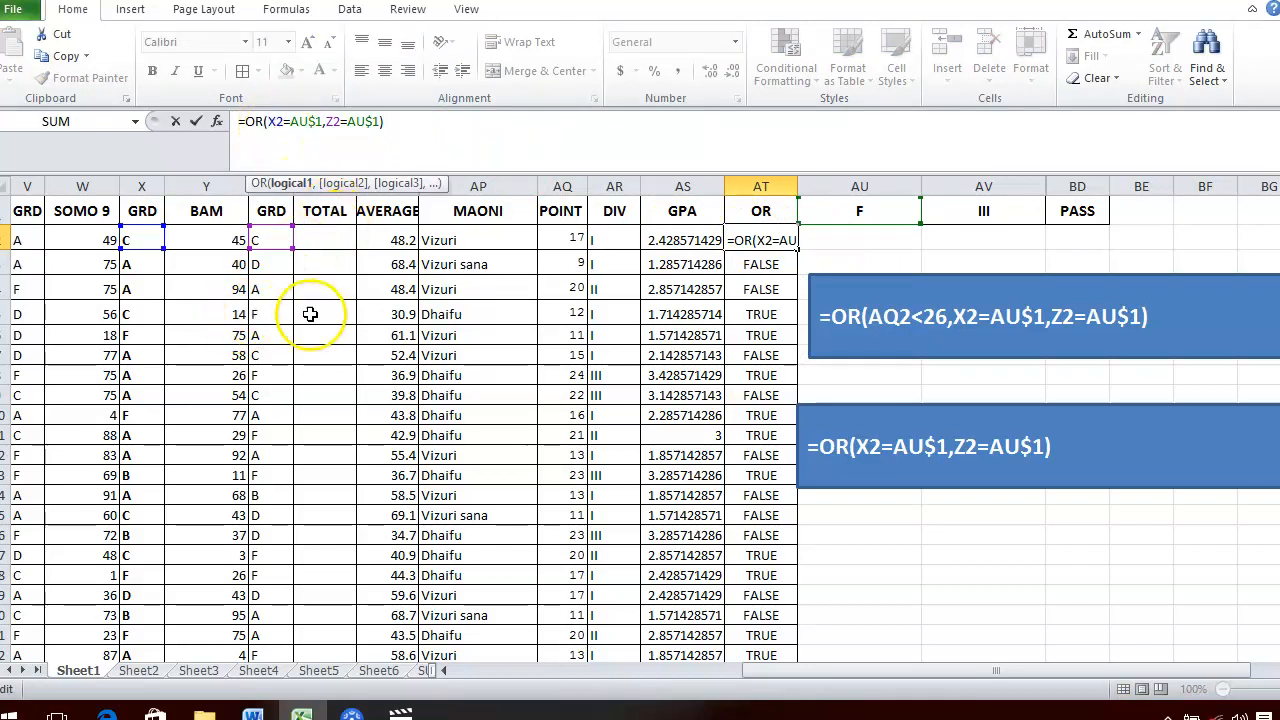
{"action": "left_click", "coordinate": [566, 240]}
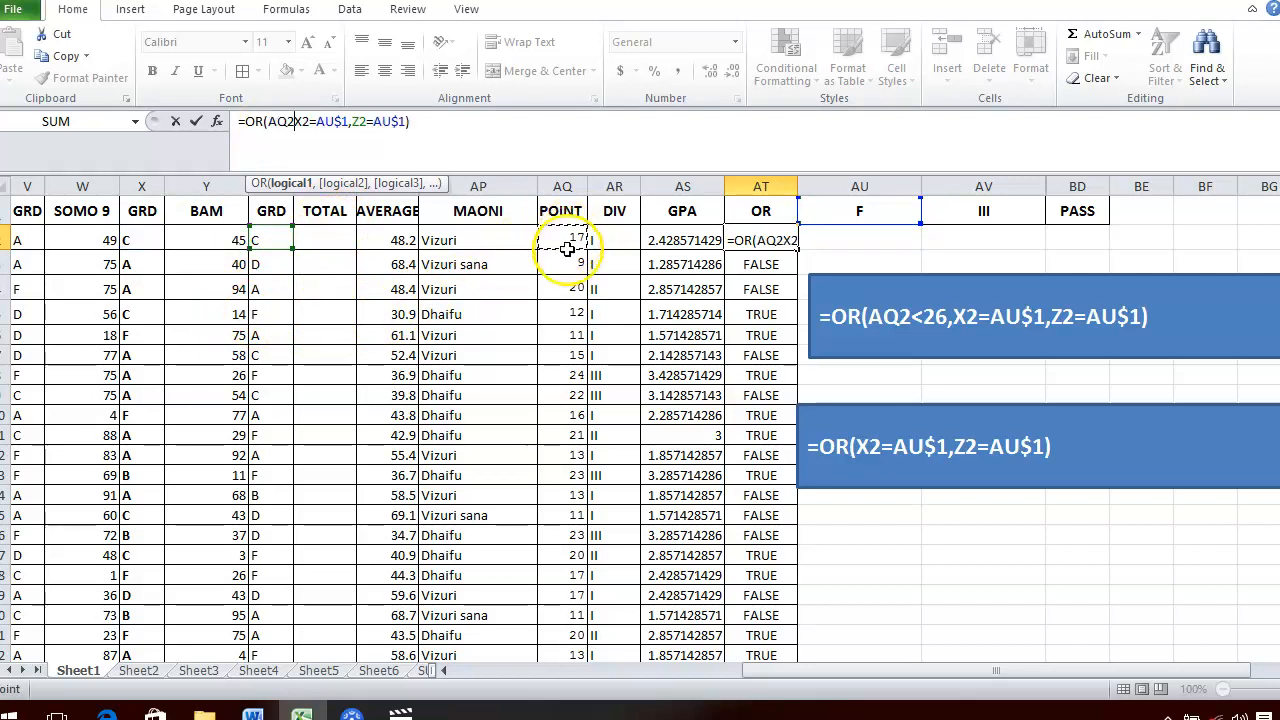
{"action": "type", "text": "<26,"}
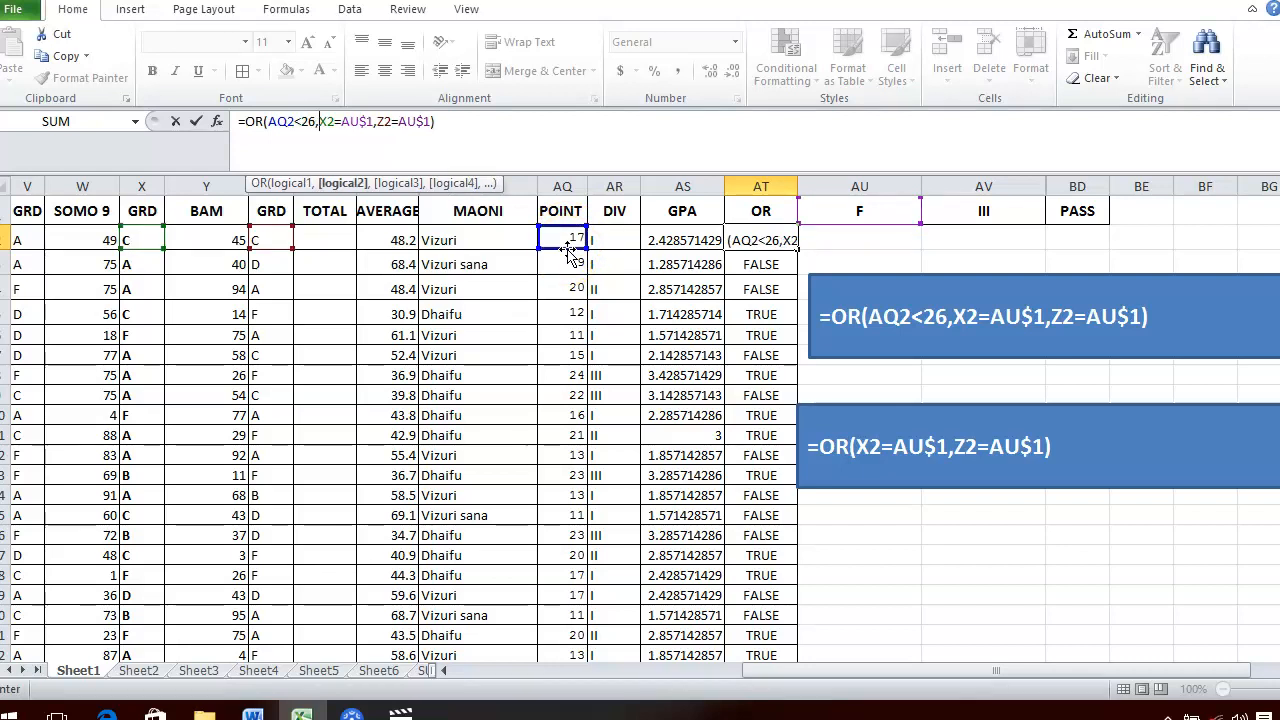
{"action": "key", "text": "Return"}
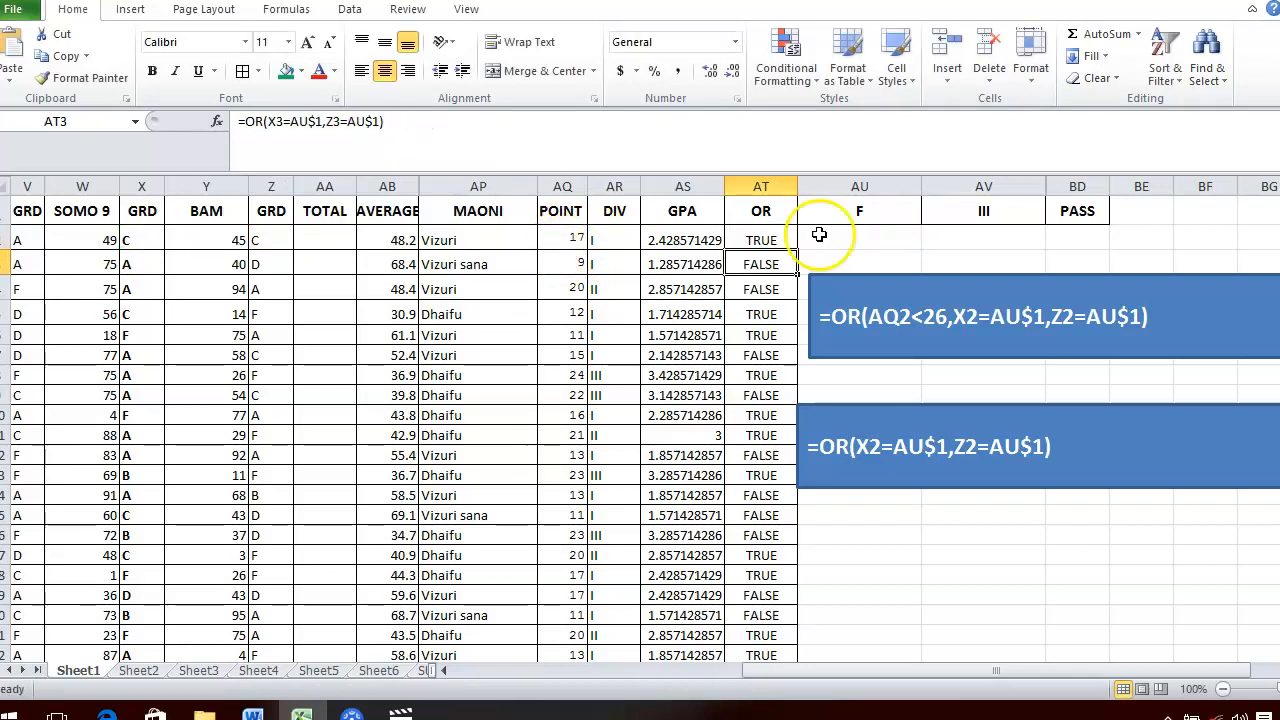
Fill the three-condition OR formula from AT2 down the OR column through row 29
{"action": "left_click", "coordinate": [765, 240]}
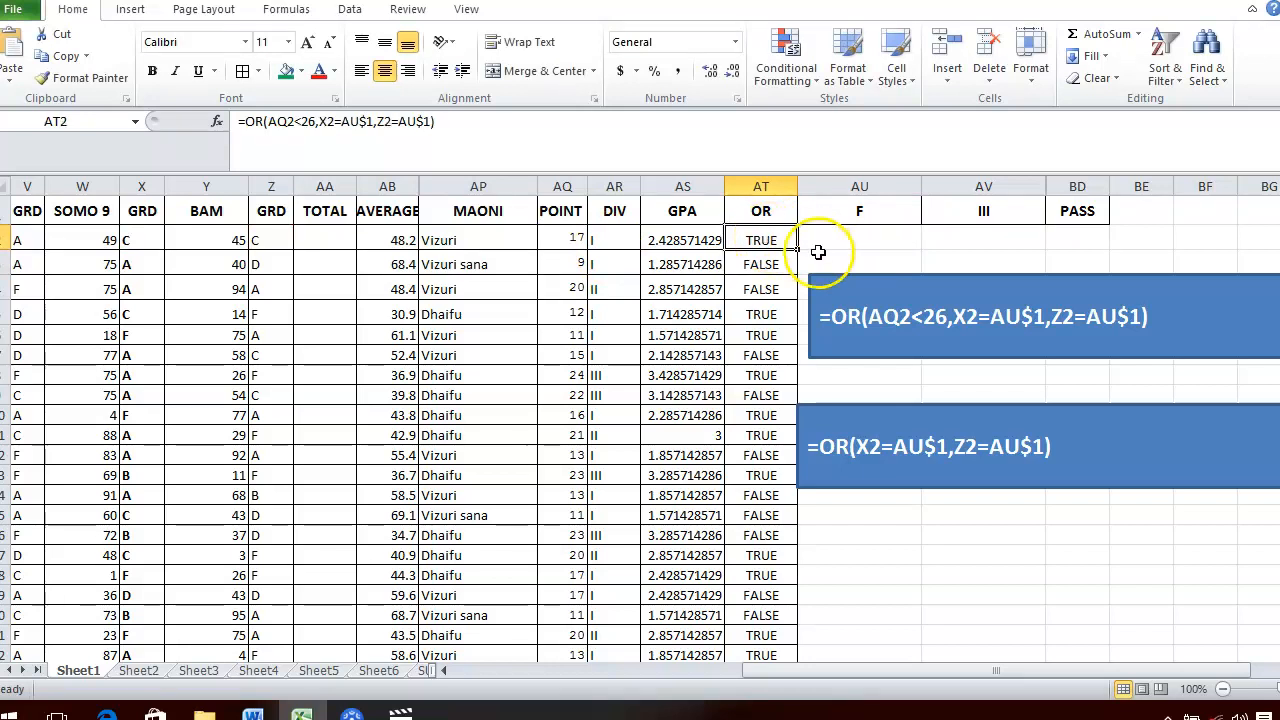
{"action": "left_click_drag", "start_coordinate": [799, 250], "coordinate": [790, 660]}
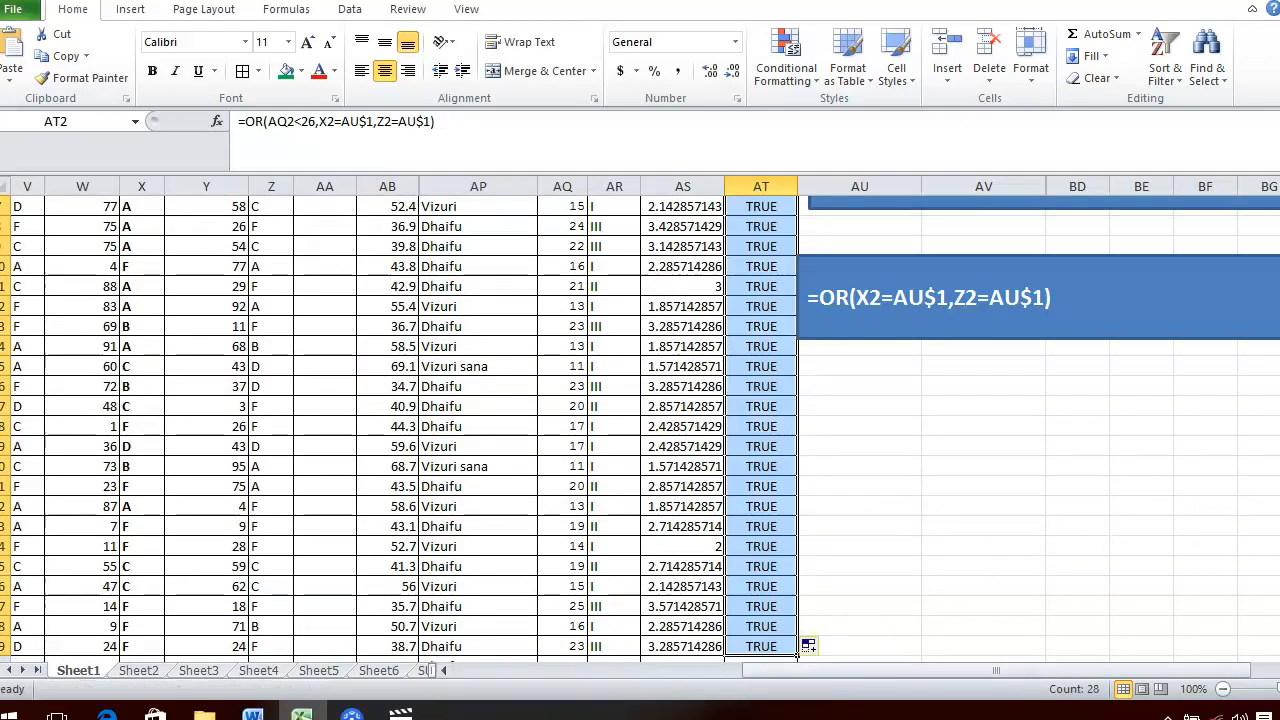
{"action": "left_click_drag", "start_coordinate": [1279, 560], "coordinate": [1279, 470]}
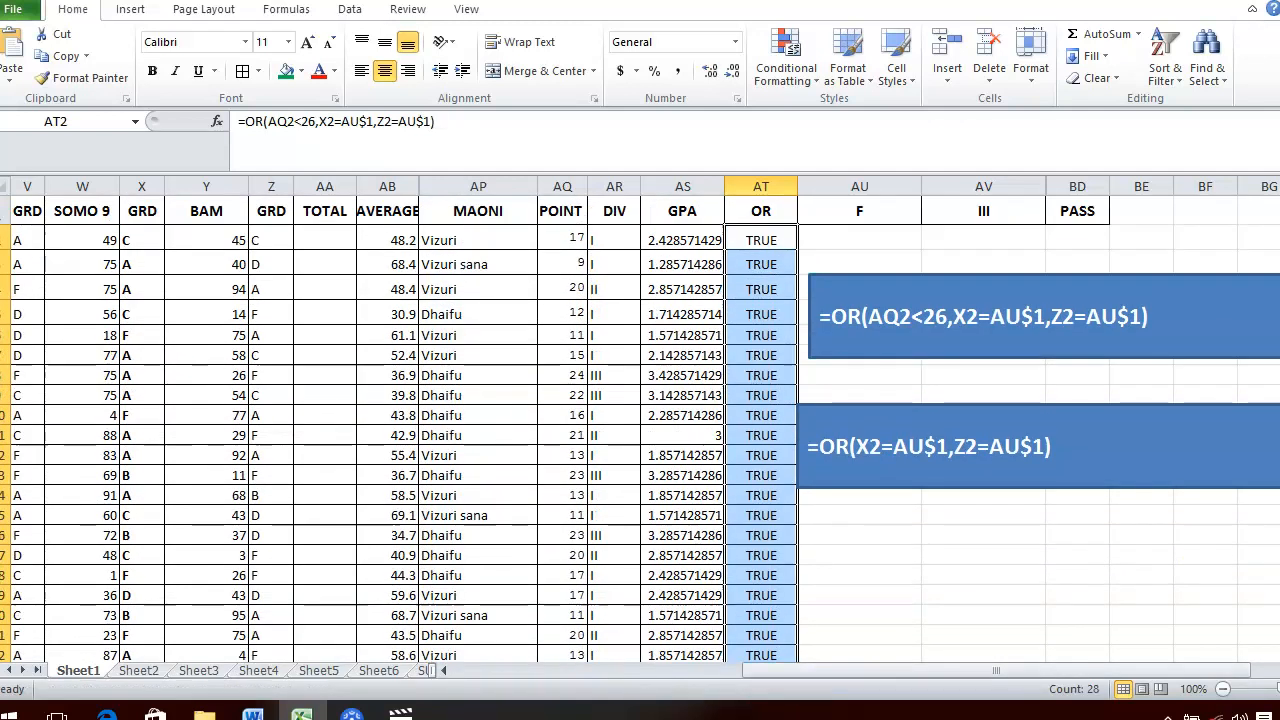
{"action": "left_click", "coordinate": [774, 240]}
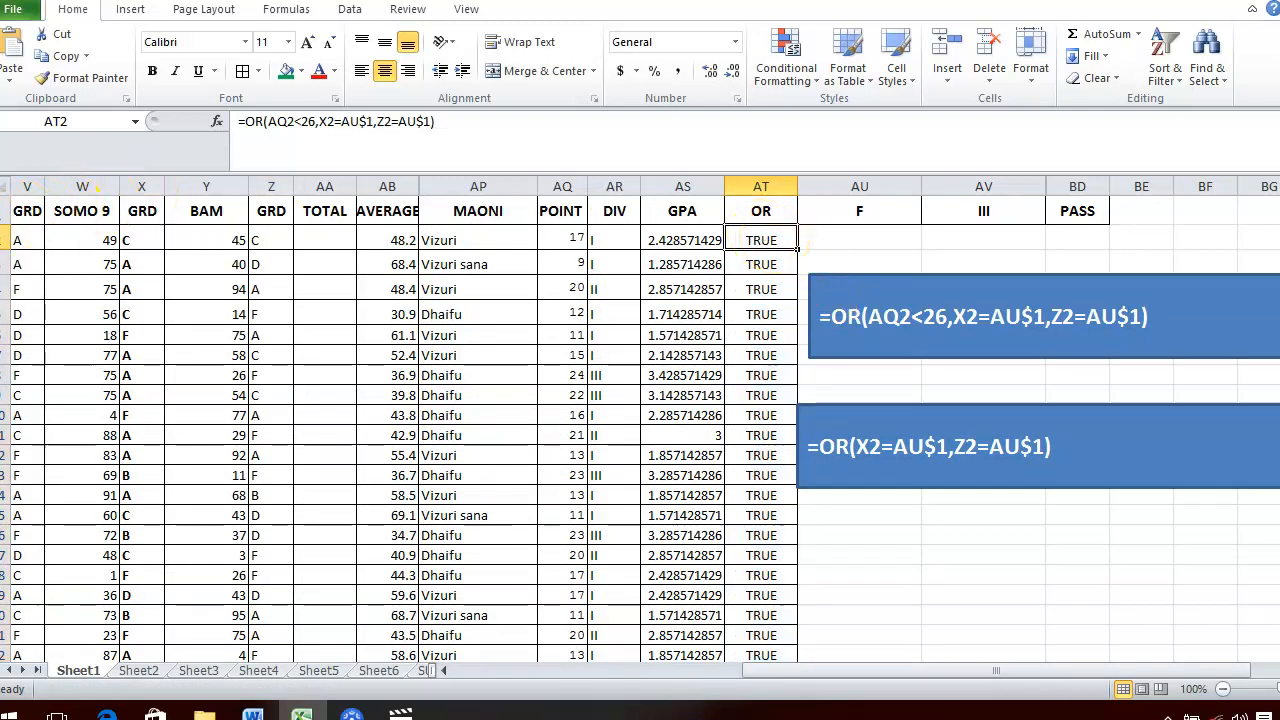
Set the row 2 marks to 12 for SOMO 9 and 3 for BAM, and check that row's OR result
{"action": "left_click", "coordinate": [57, 238]}
{"action": "type", "text": "1"}
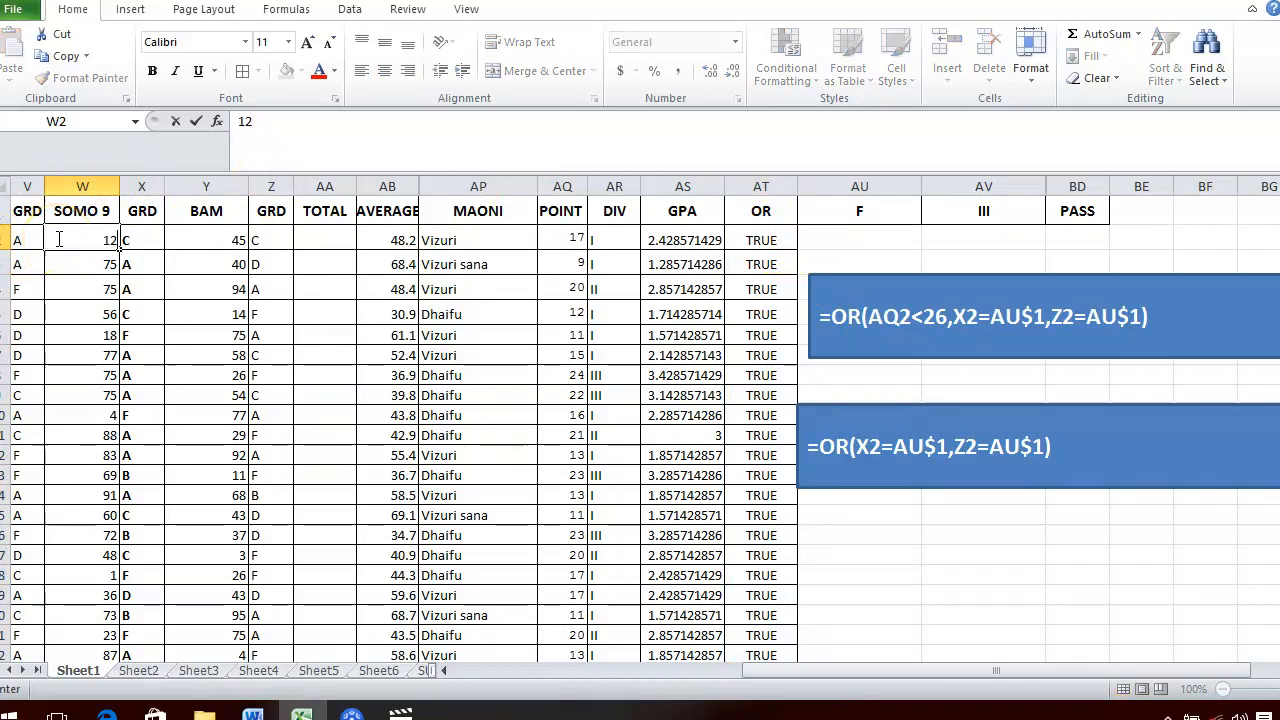
{"action": "type", "text": "2"}
{"action": "key", "text": "Tab"}
{"action": "key", "text": "Tab"}
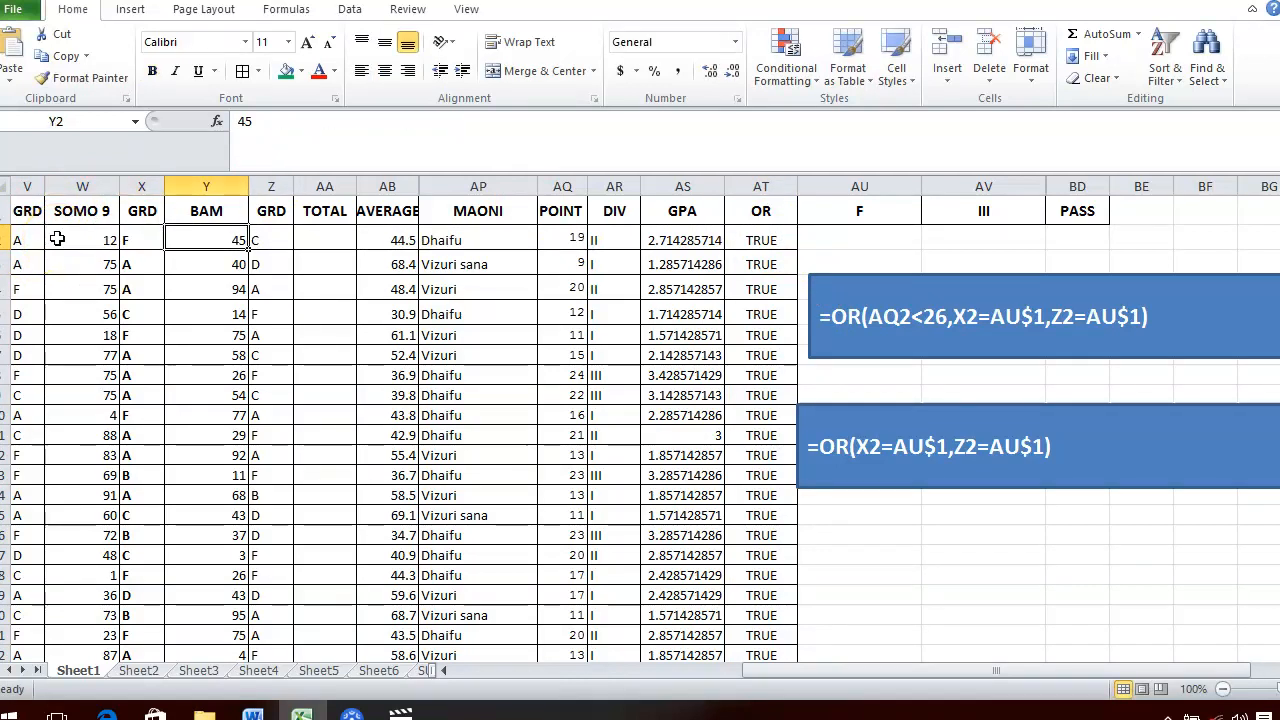
{"action": "type", "text": "3"}
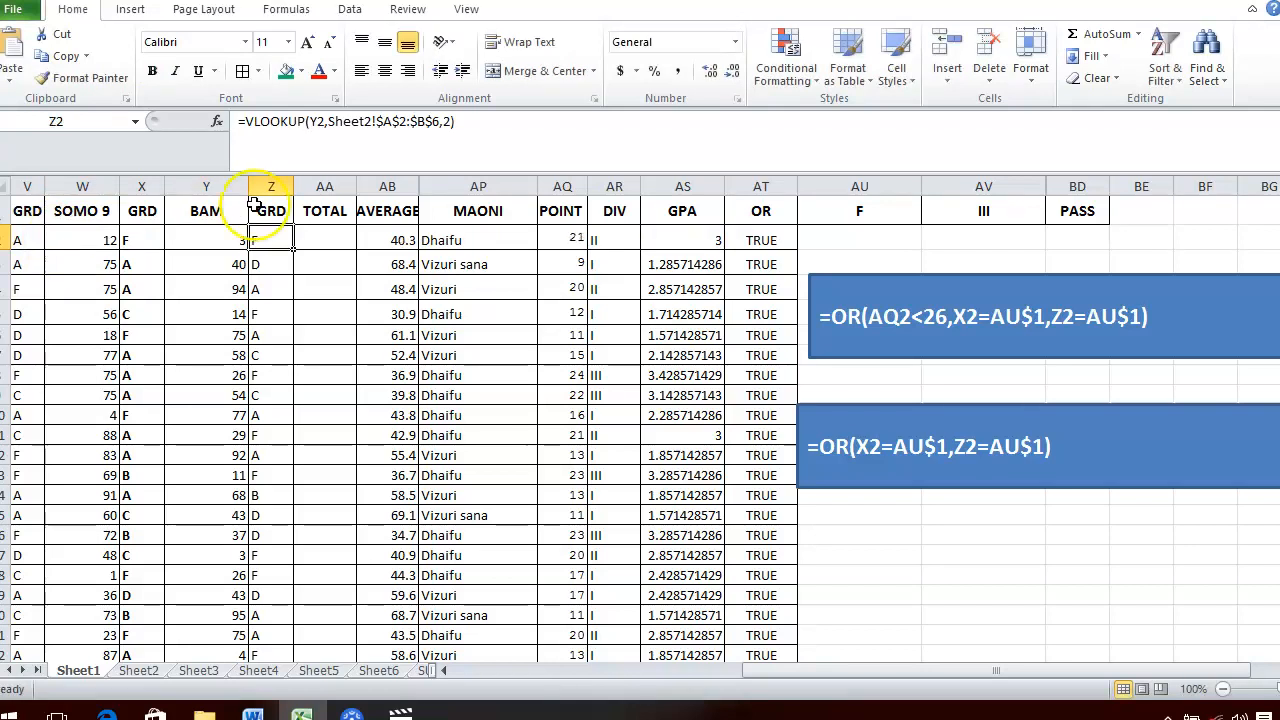
{"action": "left_click", "coordinate": [768, 241]}
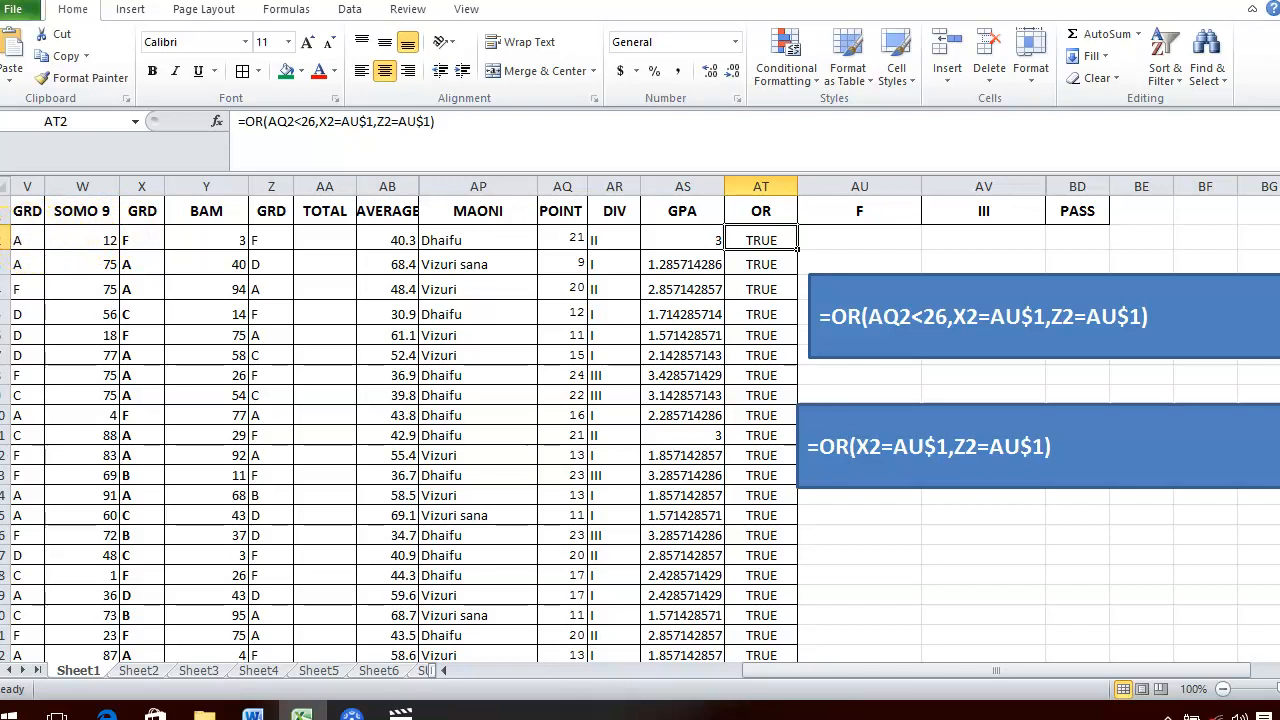
{"action": "left_click", "coordinate": [6, 240]}
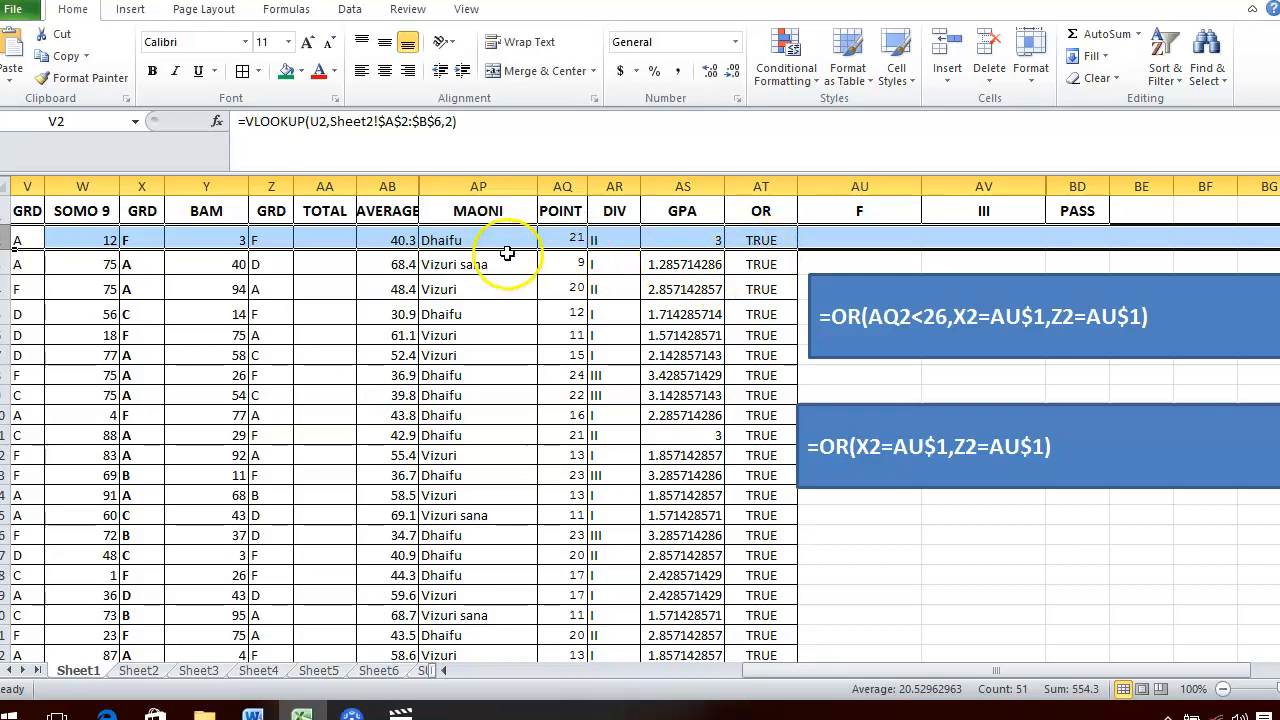
Set the row 2 marks to 45 for SOMO 9 and 89 for BAM, and review that row's OR result
{"action": "left_click", "coordinate": [87, 231]}
{"action": "type", "text": "45"}
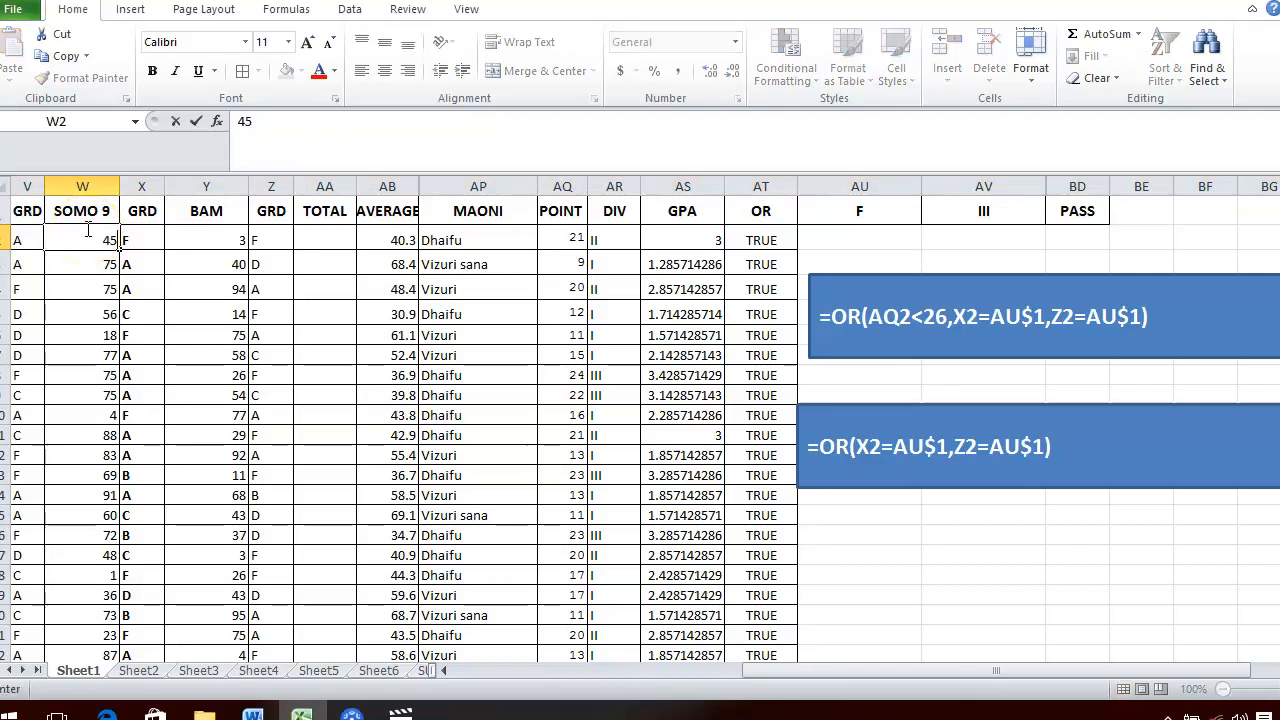
{"action": "key", "text": "Tab"}
{"action": "key", "text": "Tab"}
{"action": "key", "text": "Tab"}
{"action": "key", "text": "Left"}
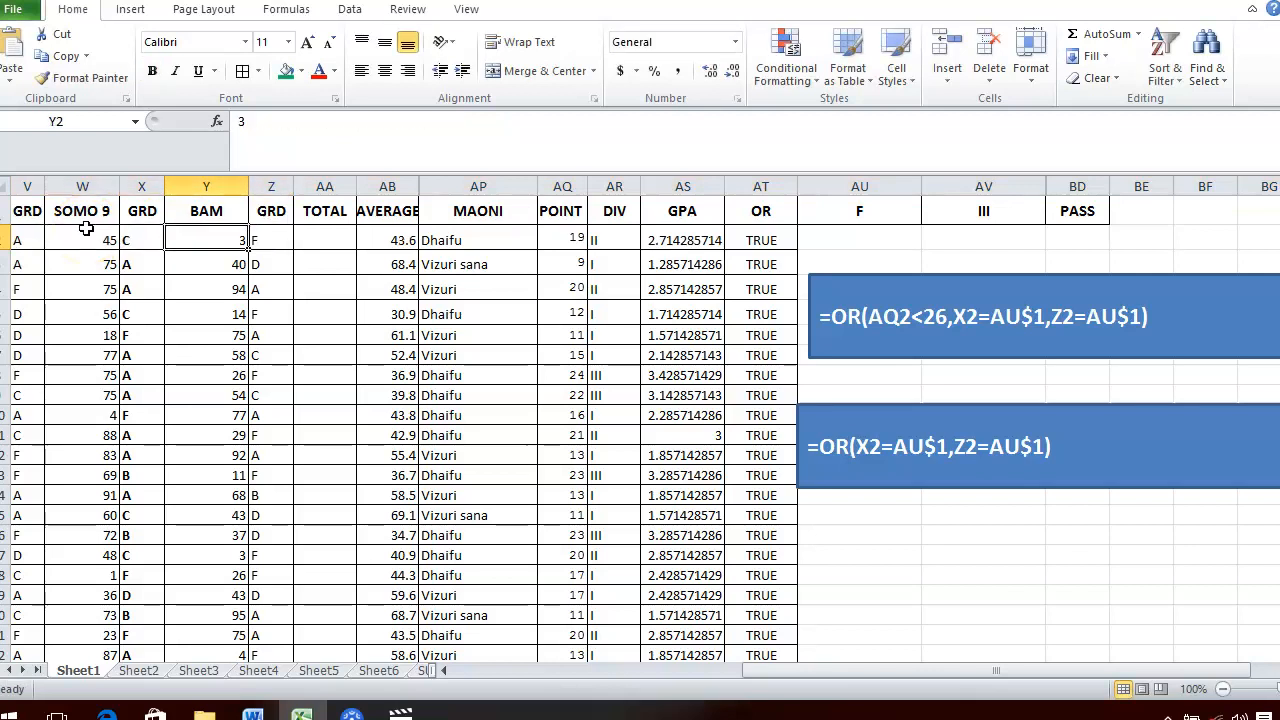
{"action": "type", "text": "89"}
{"action": "key", "text": "Return"}
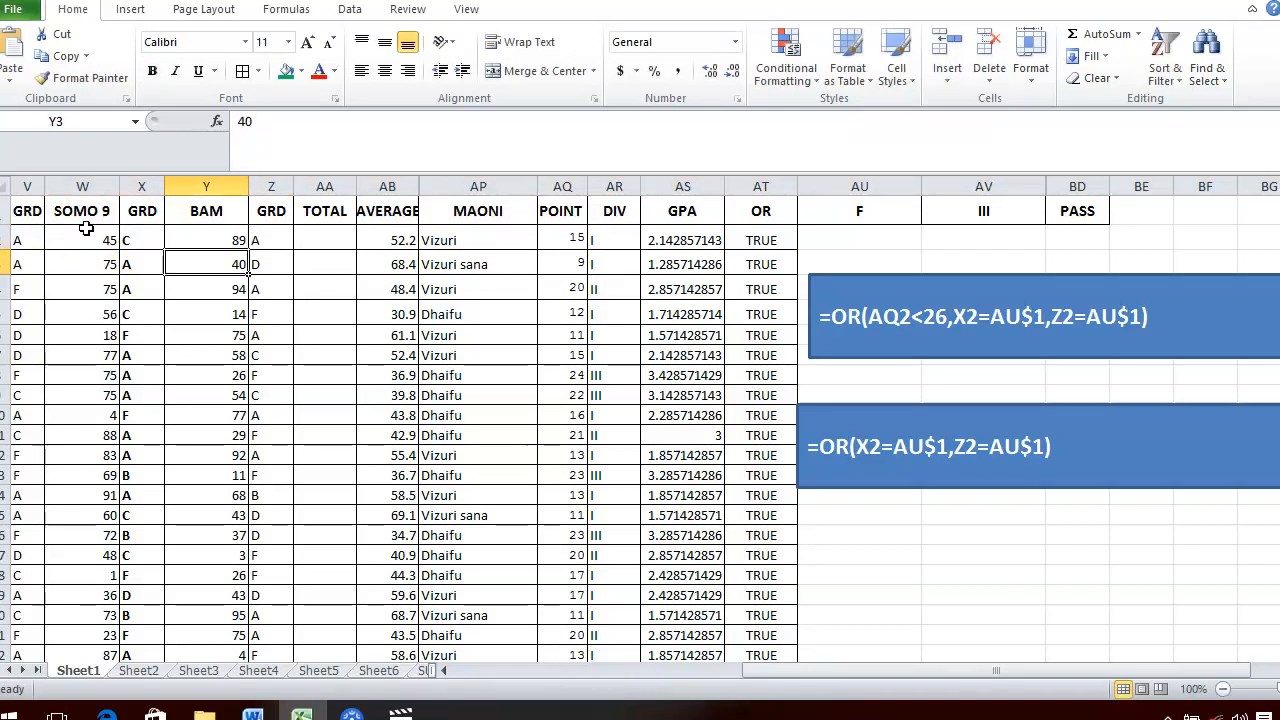
{"action": "left_click", "coordinate": [6, 240]}
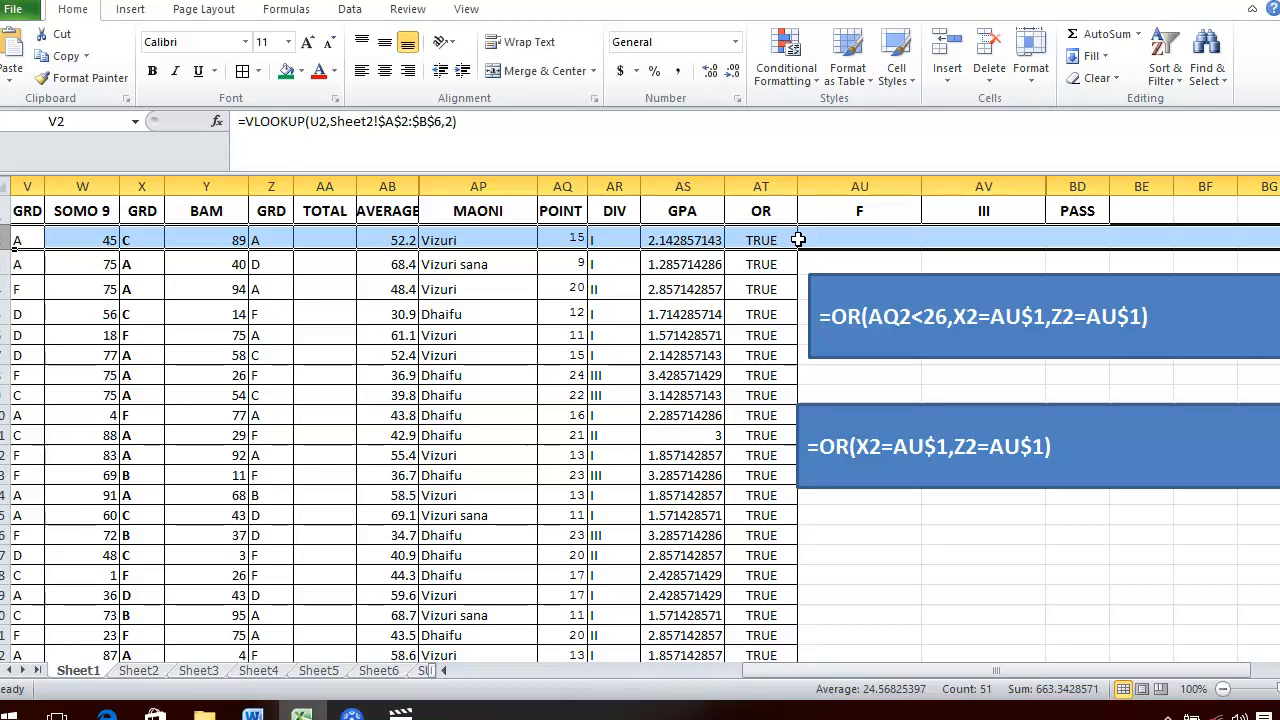
Replace the POINT formula in AQ13 with the value 27 and check the OR result across row 13
{"action": "left_click", "coordinate": [575, 474]}
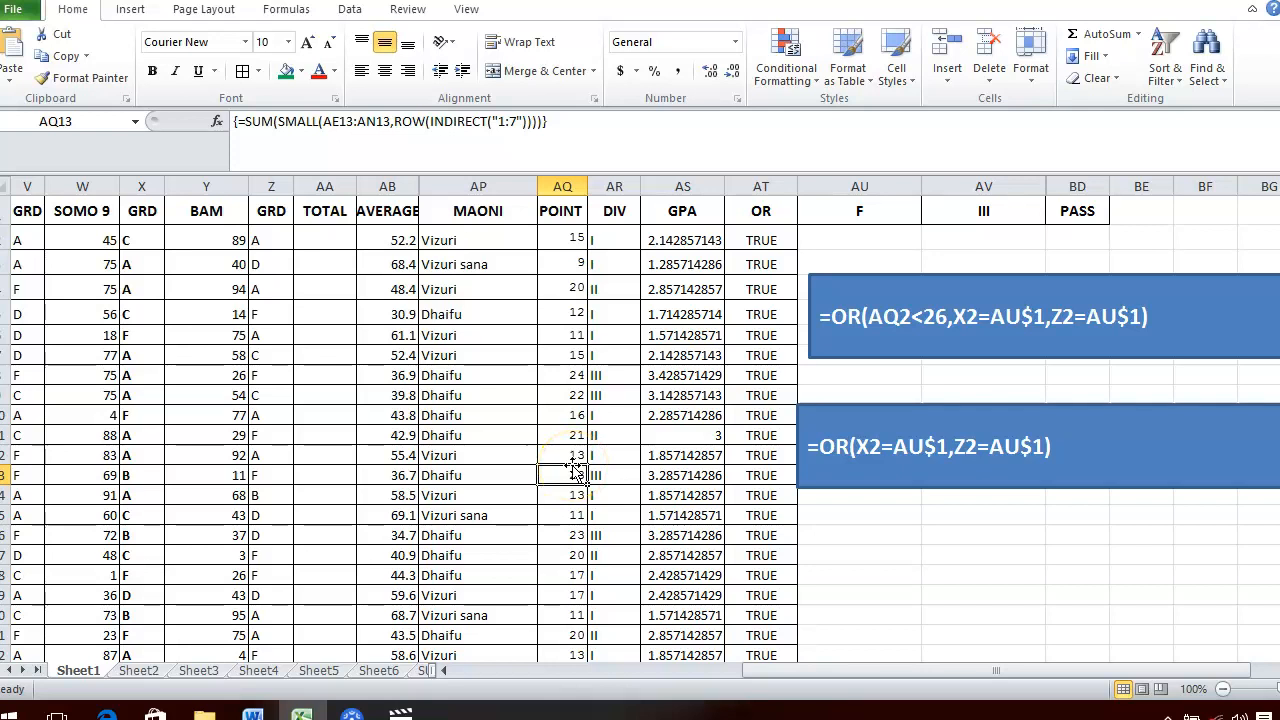
{"action": "type", "text": "2"}
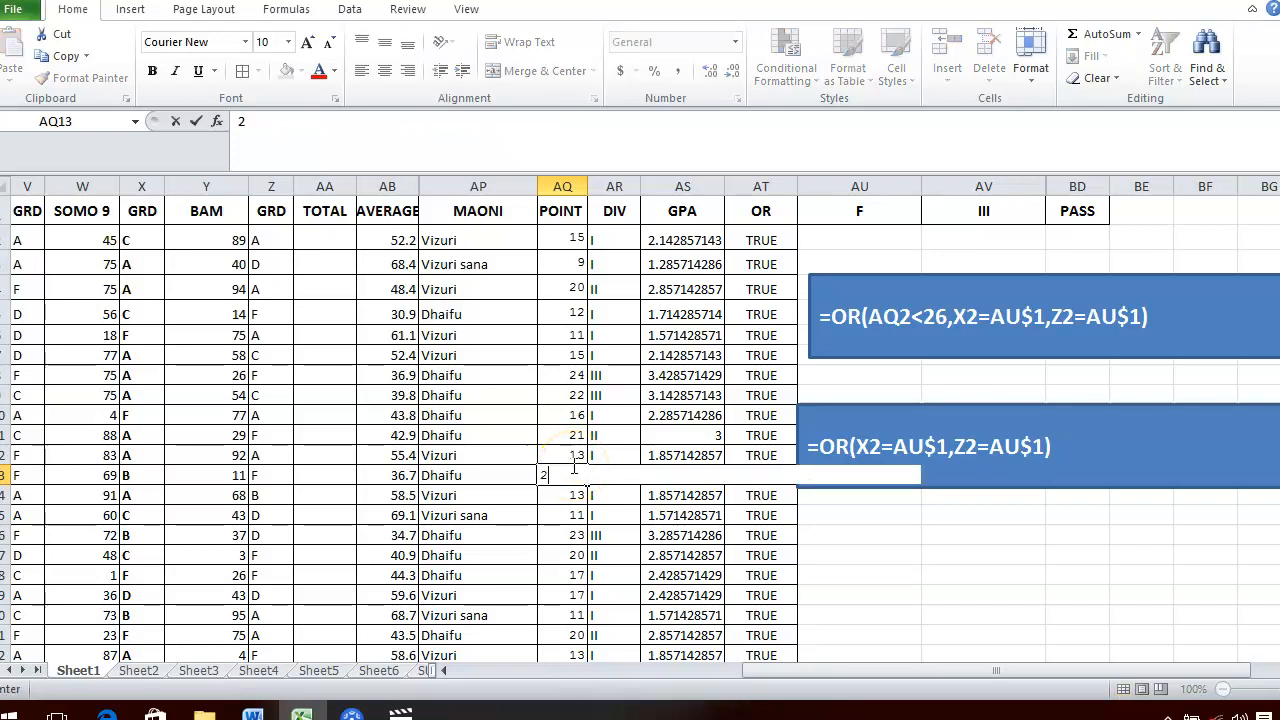
{"action": "type", "text": "7"}
{"action": "key", "text": "Return"}
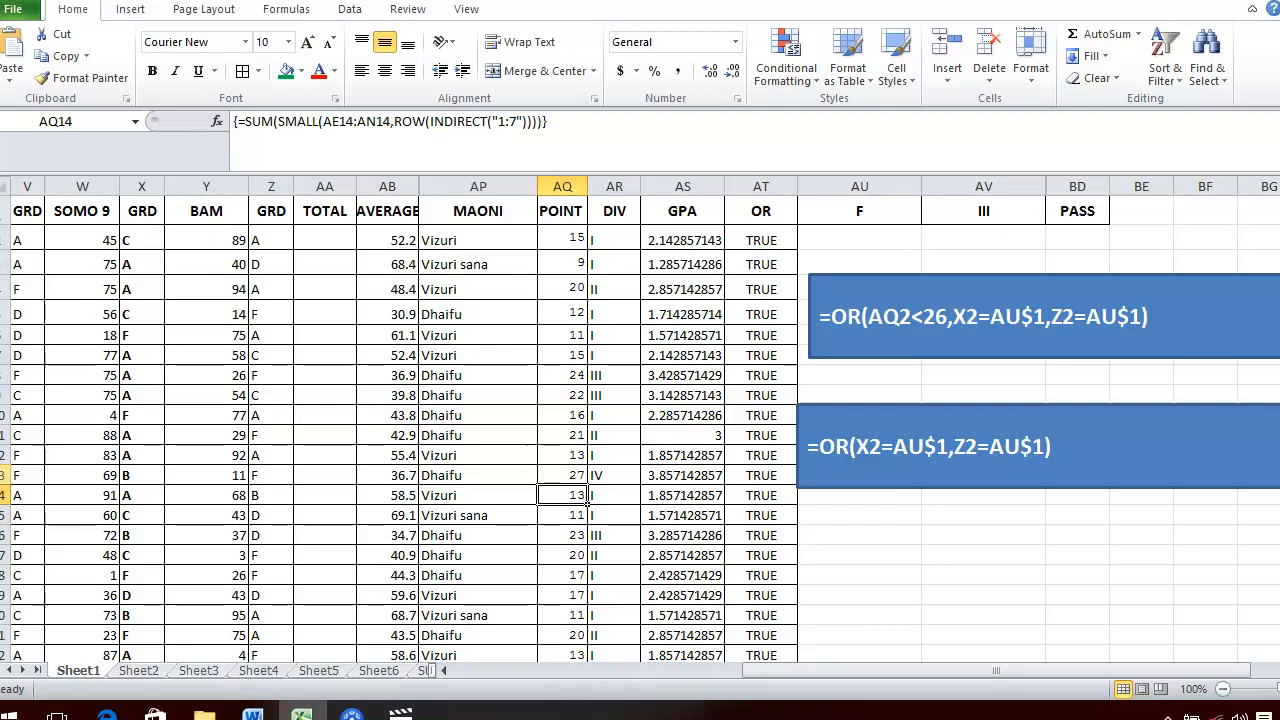
{"action": "left_click", "coordinate": [6, 475]}
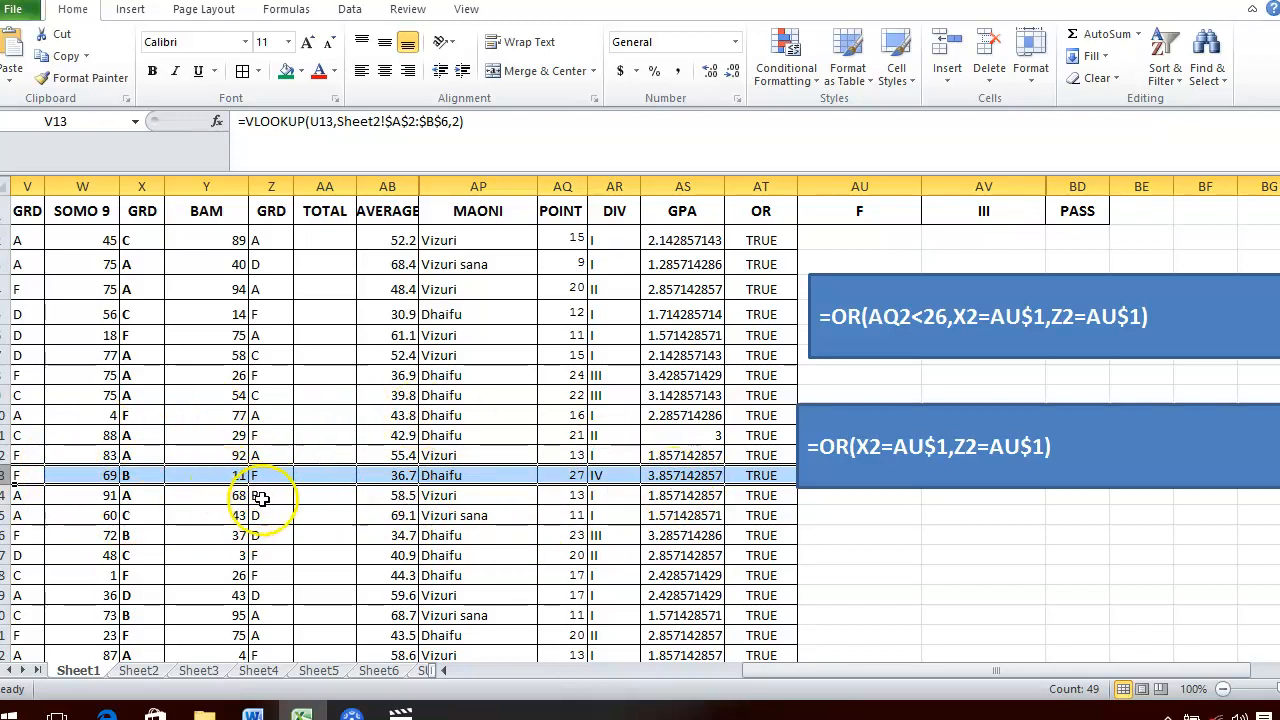
Set the BAM mark in Y13 to 56 and compare row 13's grades and points with its OR result
{"action": "left_click", "coordinate": [232, 474]}
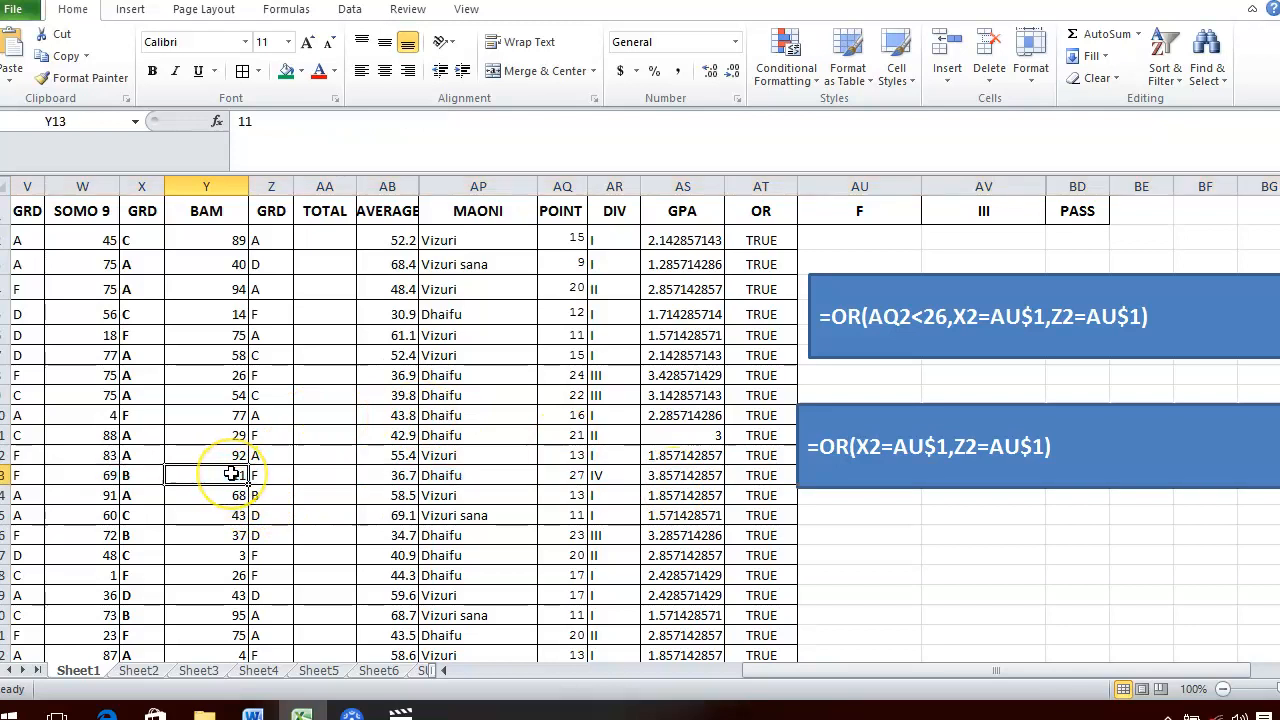
{"action": "type", "text": "56"}
{"action": "key", "text": "Return"}
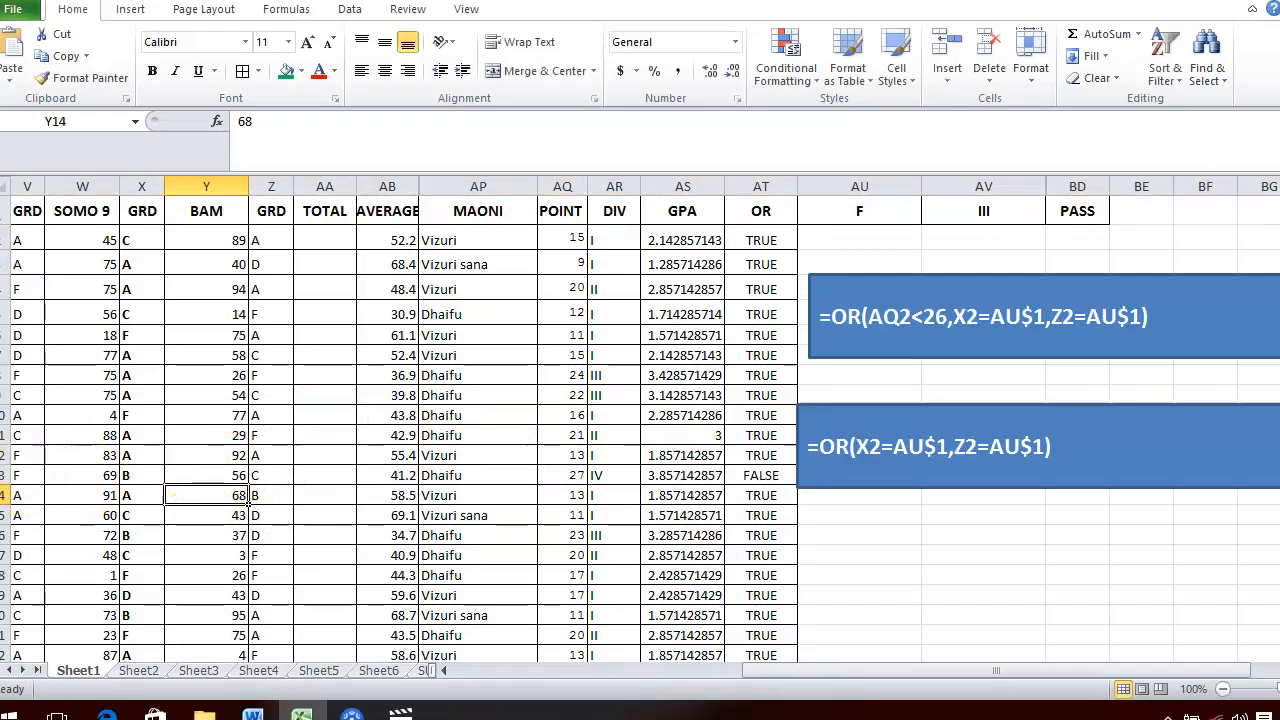
{"action": "left_click", "coordinate": [4, 475]}
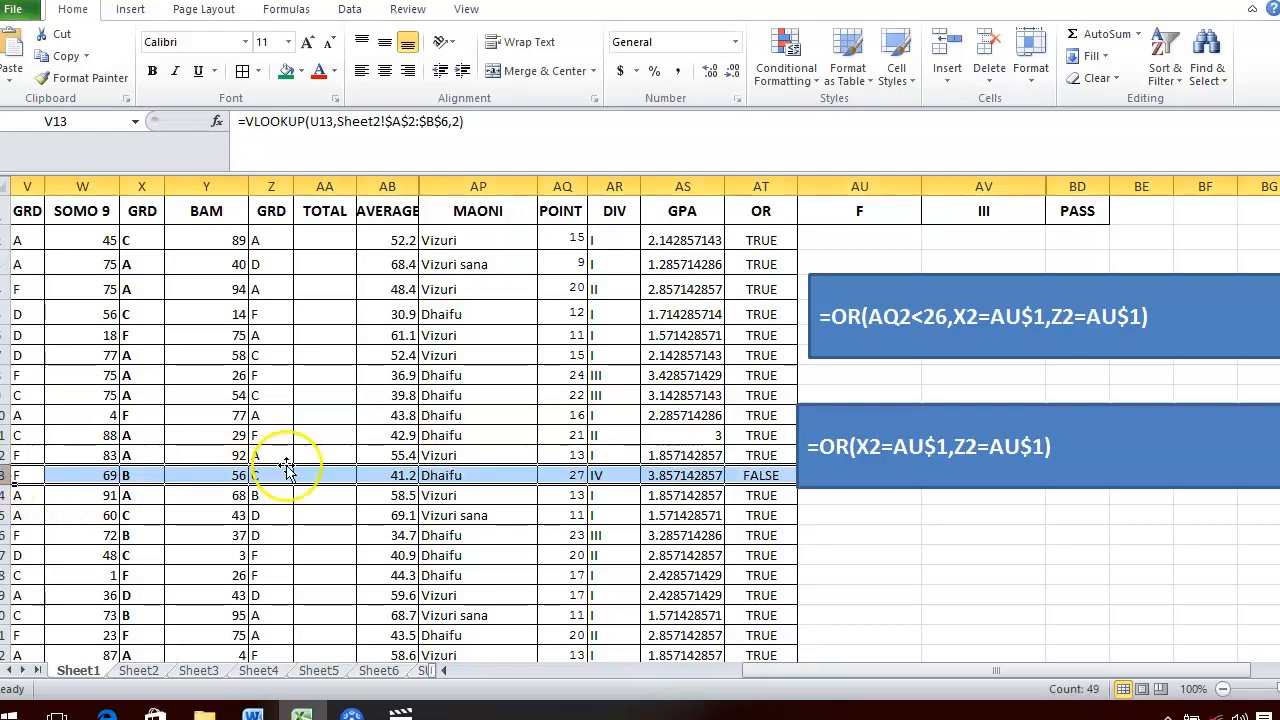